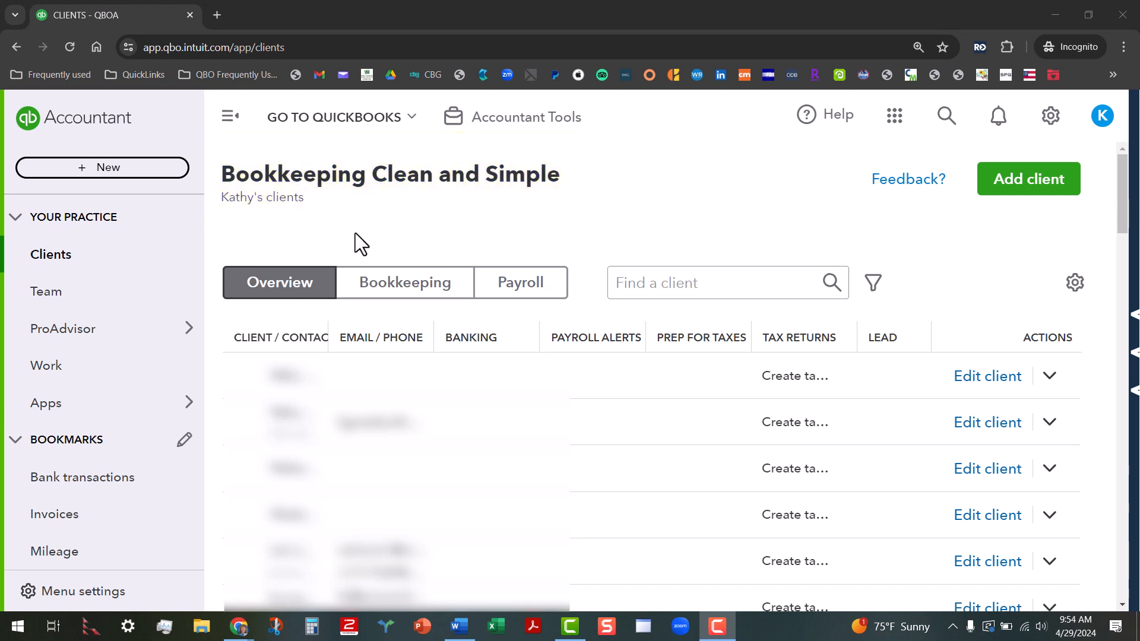
Step: Open the firm's Team page and review the listed users with their roles and statuses
{"action": "left_click", "coordinate": [60, 304]}
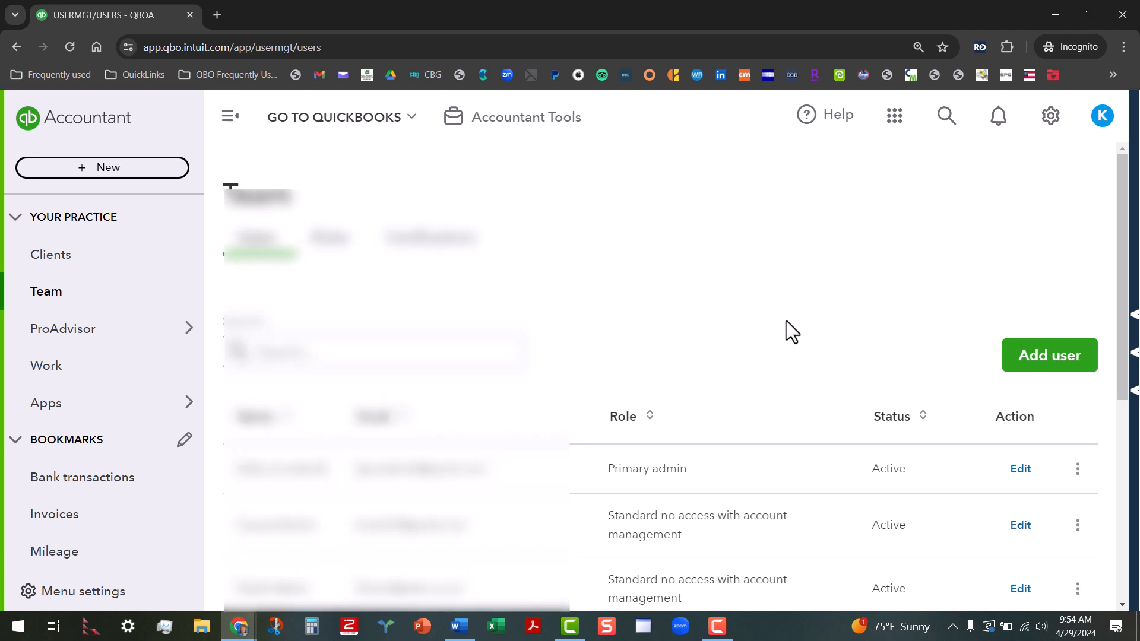
{"action": "scroll", "coordinate": [783, 370], "scroll_direction": "down", "scroll_amount": 4}
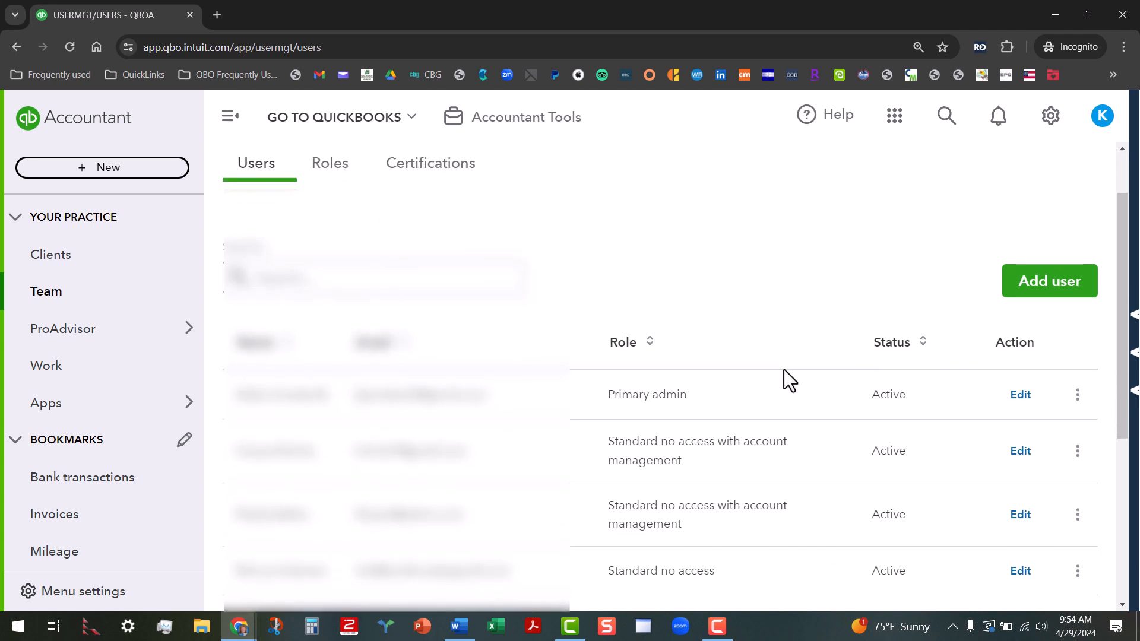
{"action": "scroll", "coordinate": [784, 369], "scroll_direction": "down", "scroll_amount": 2}
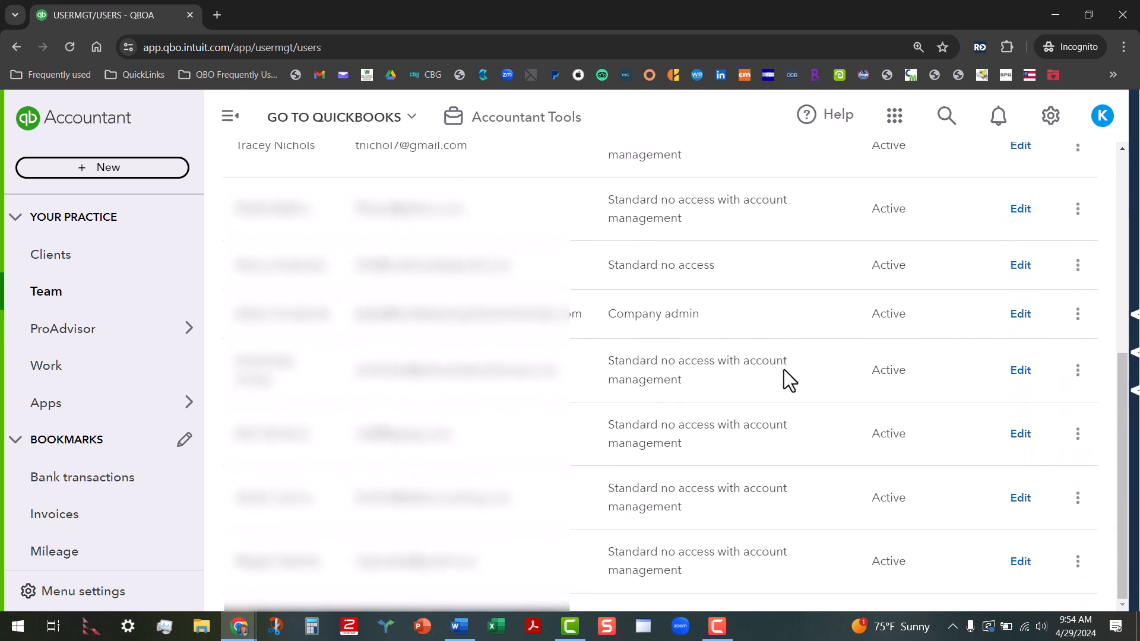
{"action": "scroll", "coordinate": [784, 369], "scroll_direction": "up", "scroll_amount": 6}
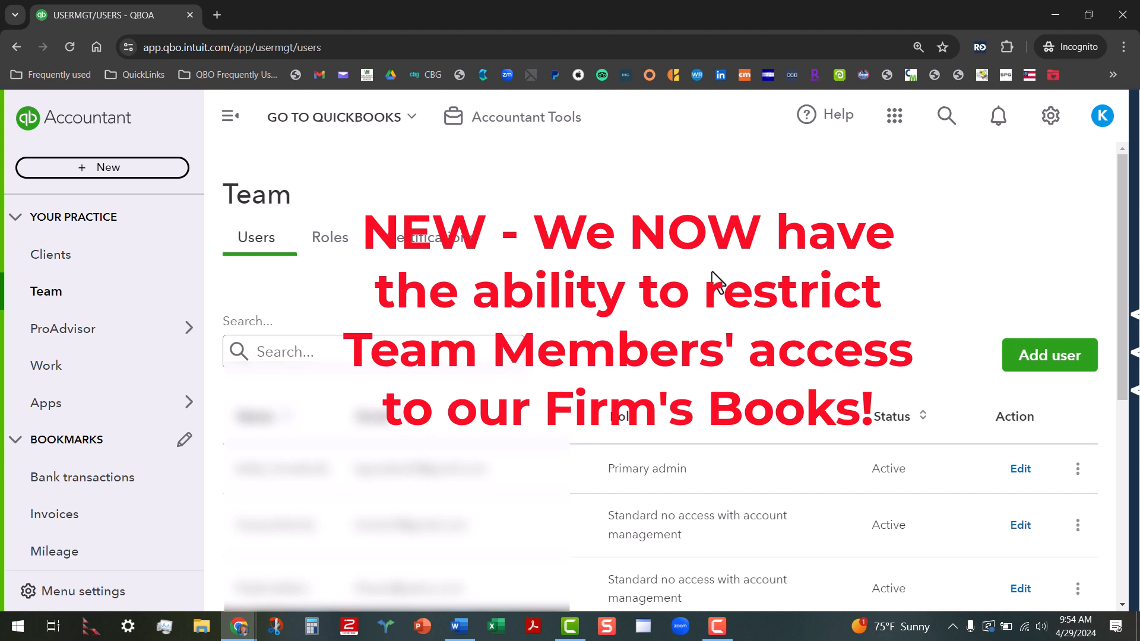
Step: Review the team roles with their descriptions, and view the team members' certifications
{"action": "left_click", "coordinate": [337, 253]}
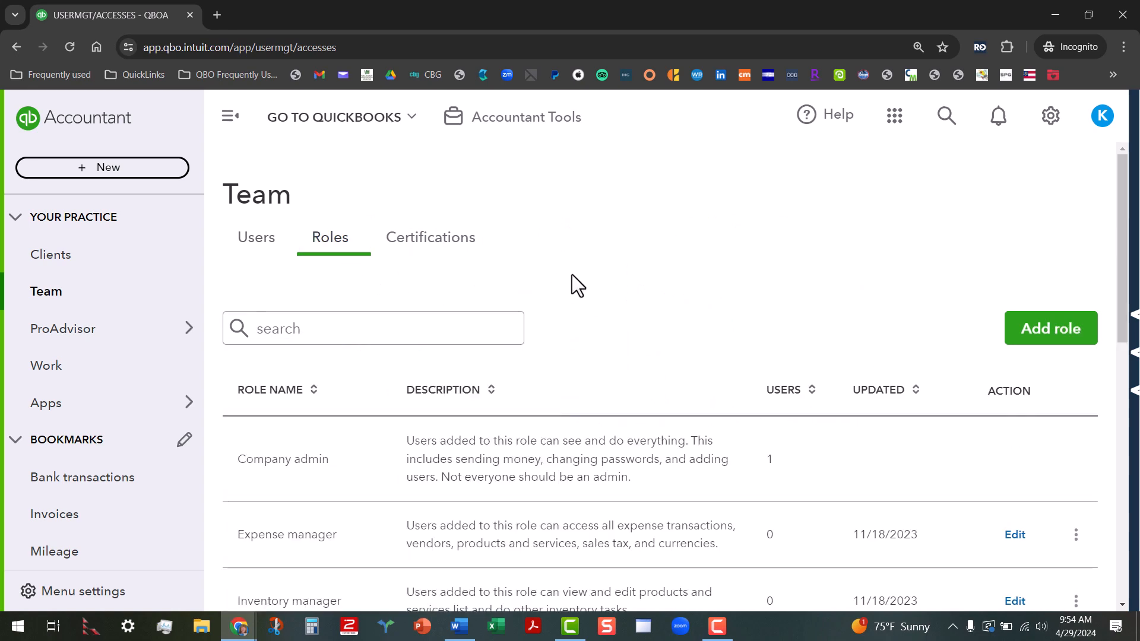
{"action": "scroll", "coordinate": [611, 423], "scroll_direction": "down", "scroll_amount": 3}
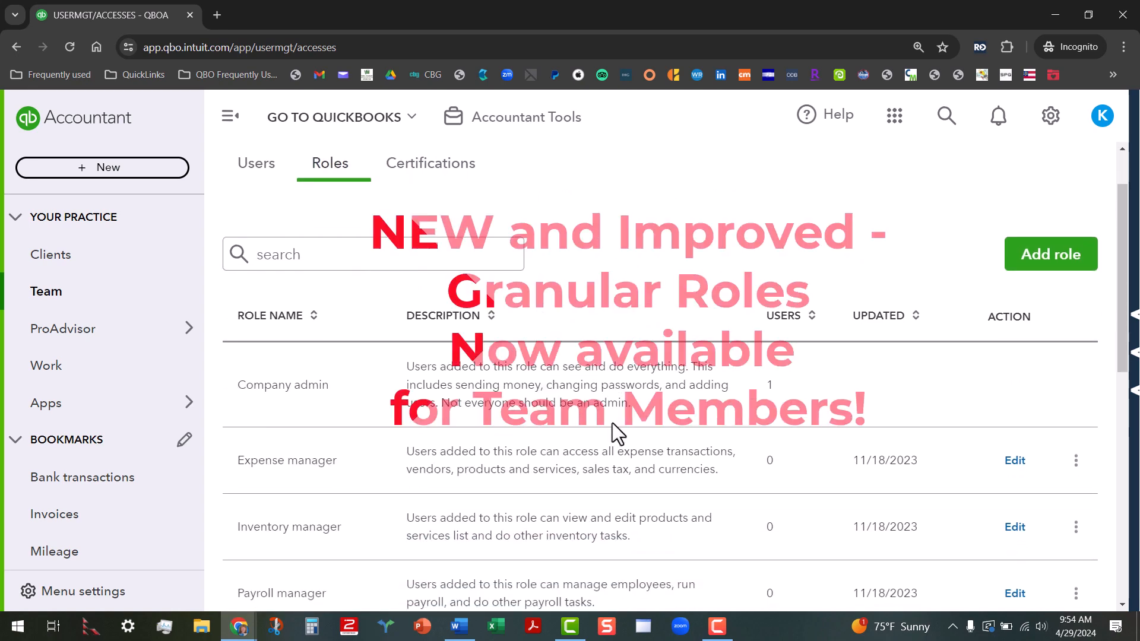
{"action": "scroll", "coordinate": [614, 422], "scroll_direction": "down", "scroll_amount": 1}
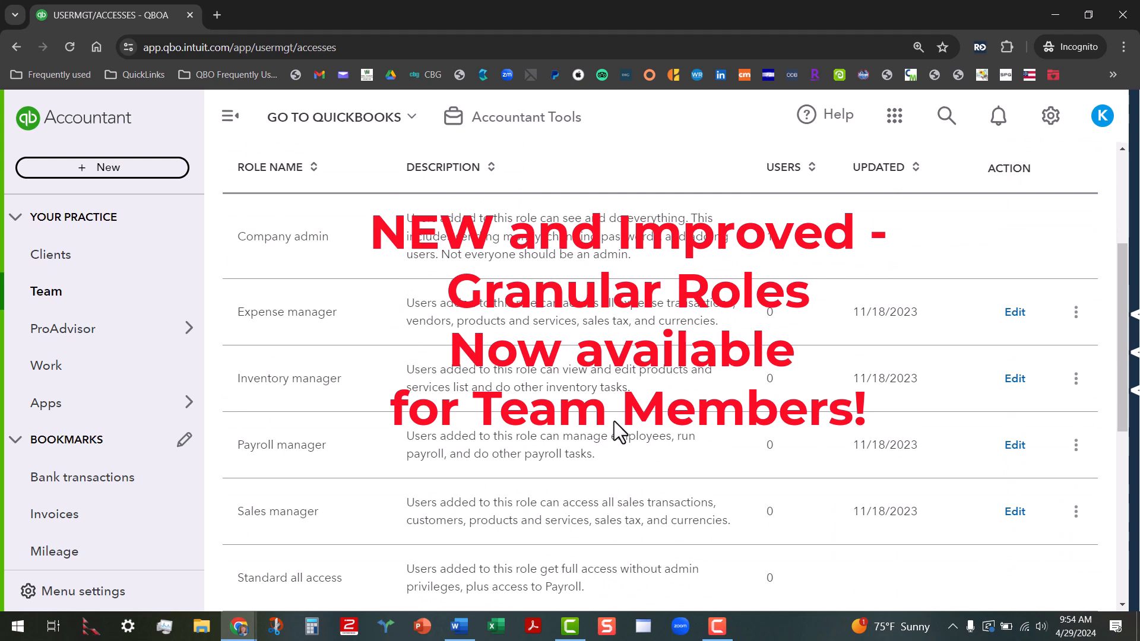
{"action": "scroll", "coordinate": [614, 421], "scroll_direction": "down", "scroll_amount": 3}
{"action": "scroll", "coordinate": [614, 422], "scroll_direction": "down", "scroll_amount": 3}
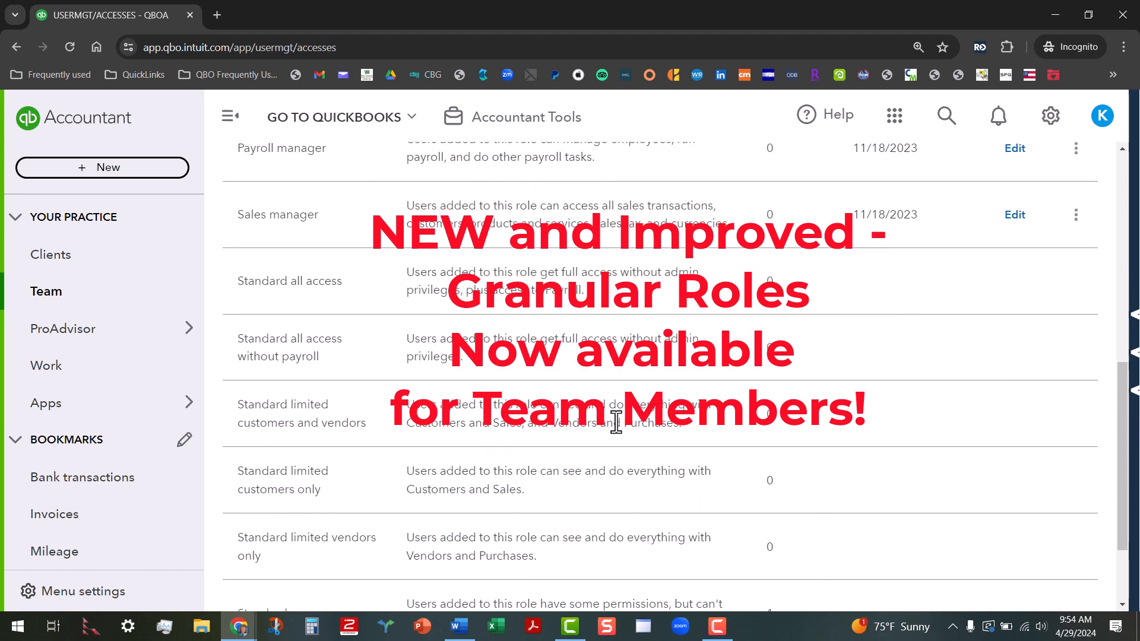
{"action": "scroll", "coordinate": [615, 423], "scroll_direction": "down", "scroll_amount": 2}
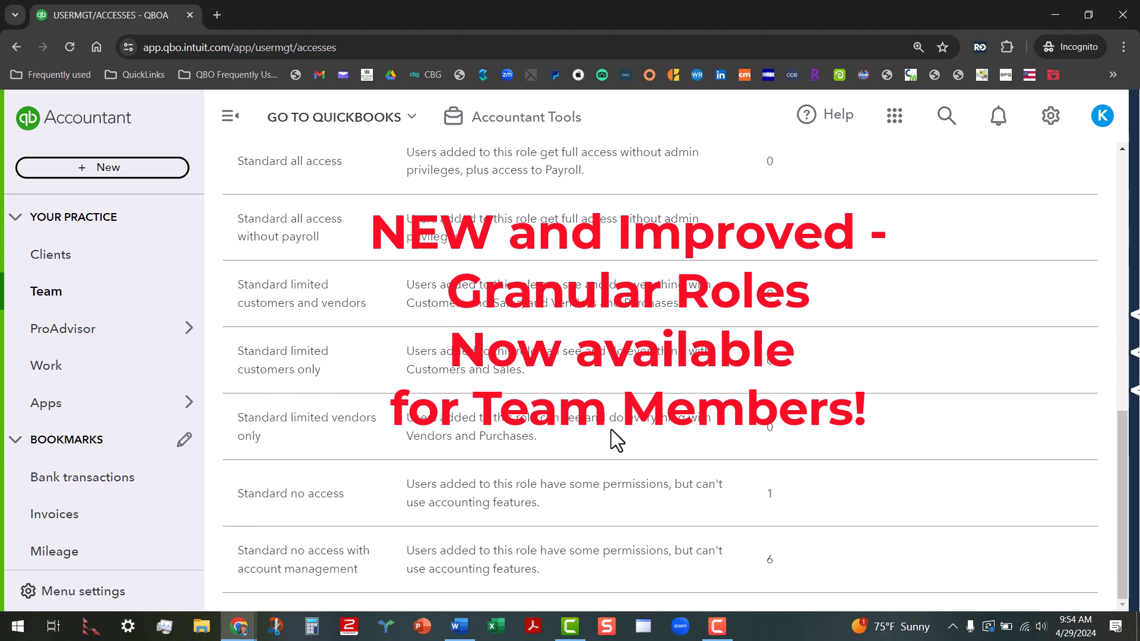
{"action": "scroll", "coordinate": [611, 430], "scroll_direction": "up", "scroll_amount": 5}
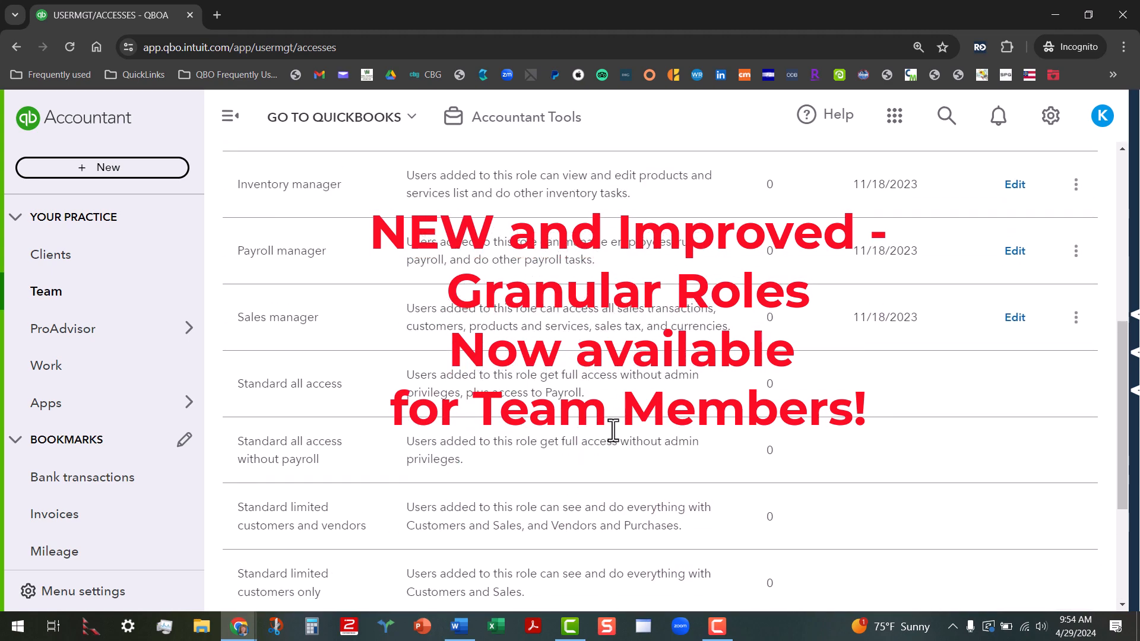
{"action": "scroll", "coordinate": [613, 430], "scroll_direction": "up", "scroll_amount": 8}
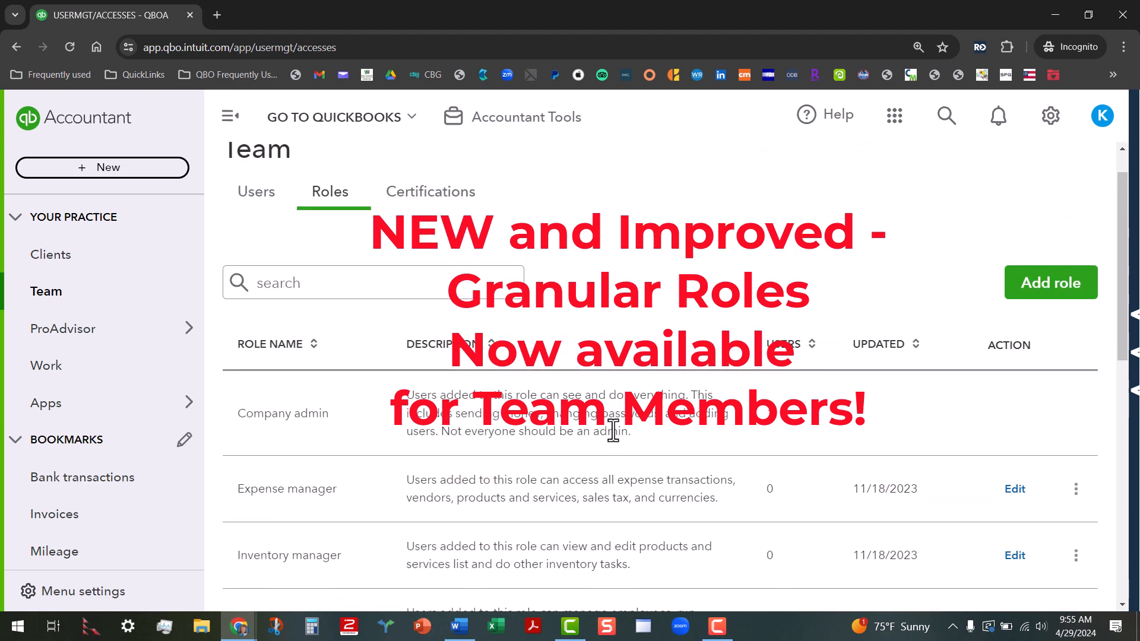
{"action": "scroll", "coordinate": [612, 429], "scroll_direction": "up", "scroll_amount": 1}
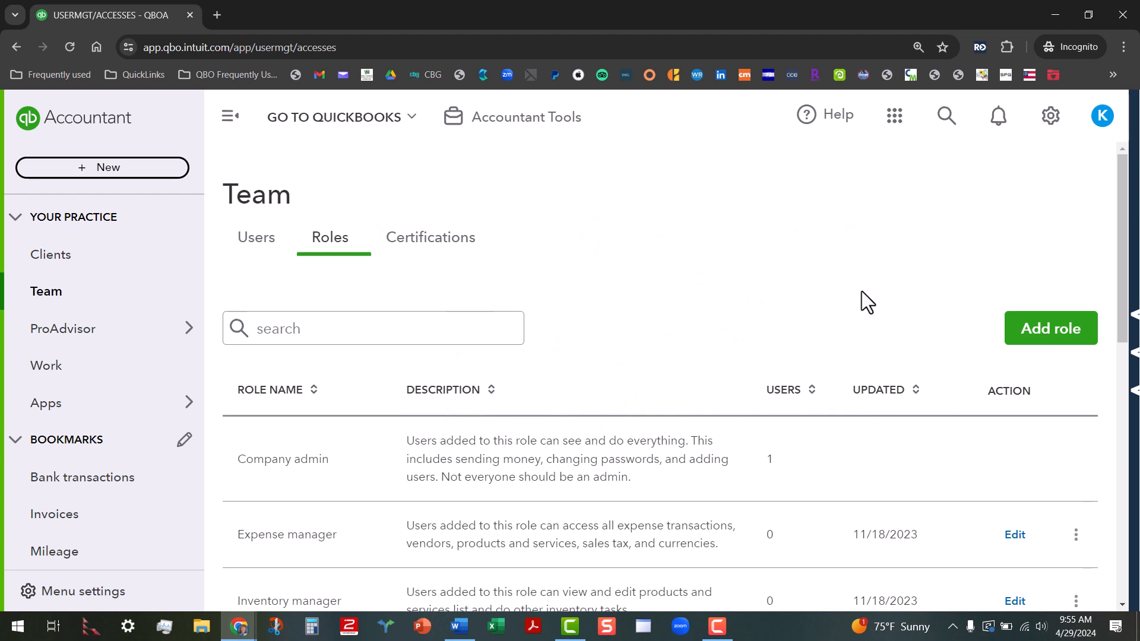
{"action": "left_click", "coordinate": [453, 253]}
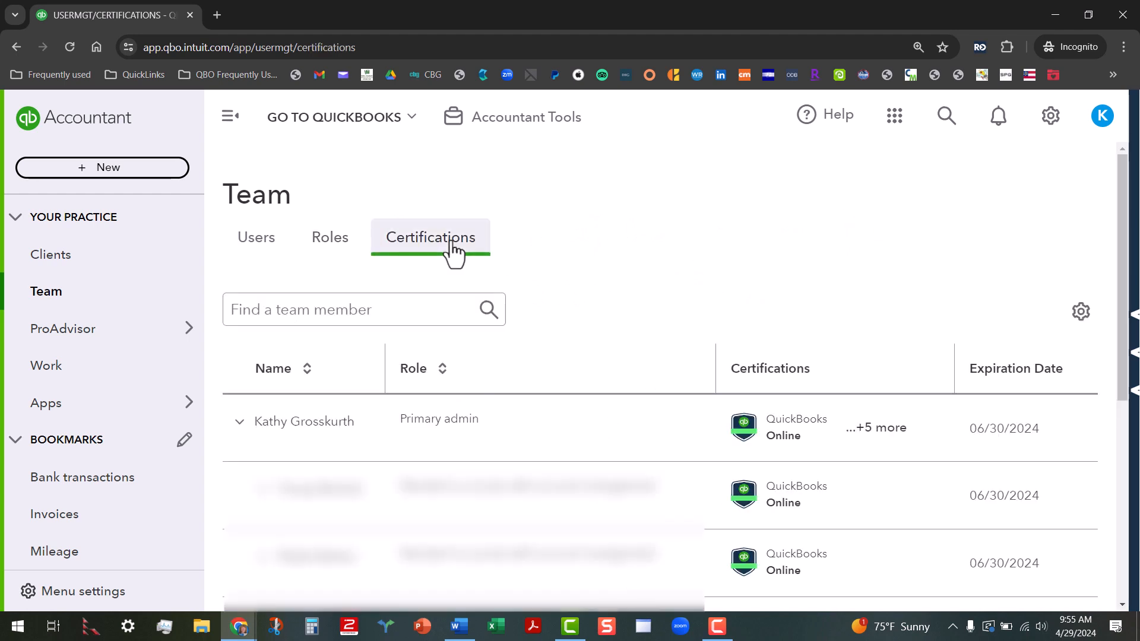
Step: Examine the permission categories offered when adding a new role, and return to the Roles list without creating one
{"action": "left_click", "coordinate": [332, 254]}
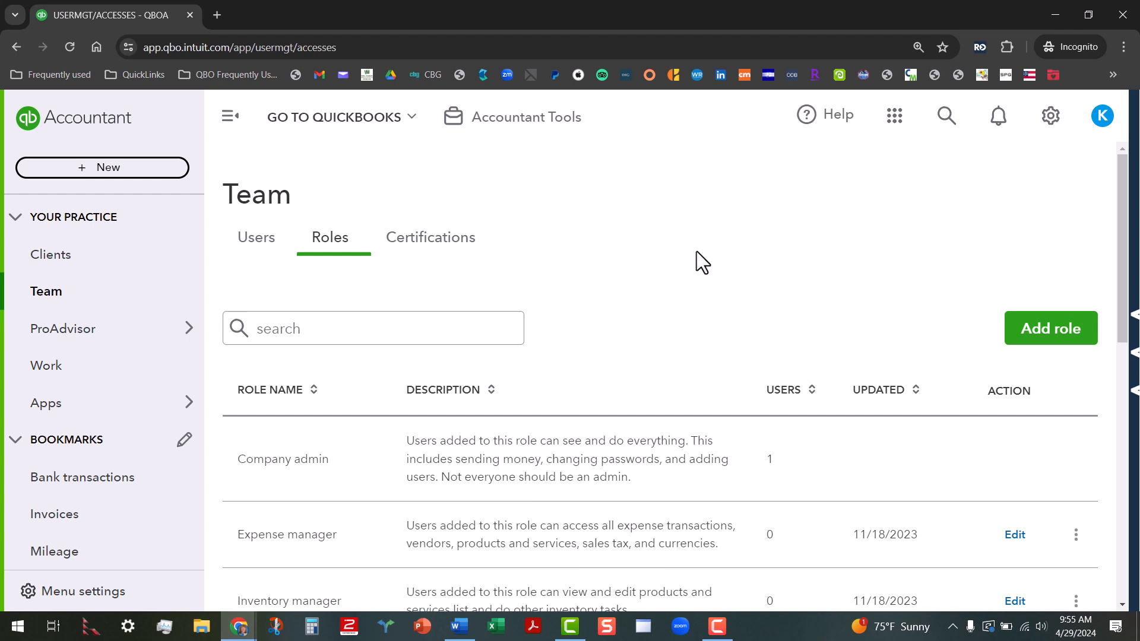
{"action": "left_click", "coordinate": [1056, 333]}
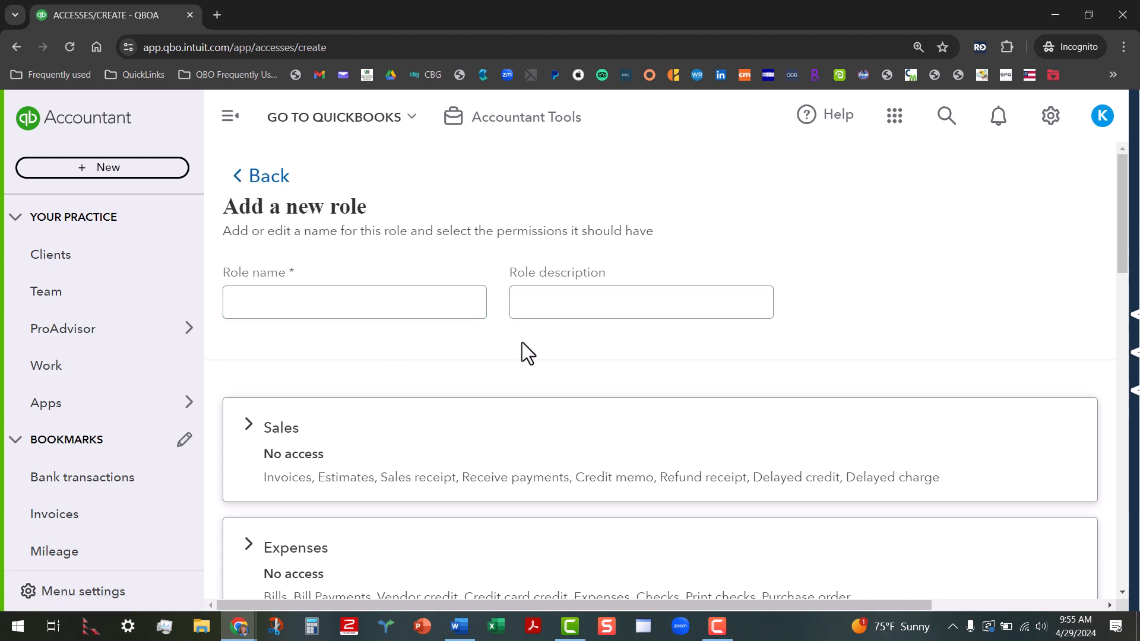
{"action": "scroll", "coordinate": [522, 351], "scroll_direction": "down", "scroll_amount": 3}
{"action": "scroll", "coordinate": [536, 374], "scroll_direction": "down", "scroll_amount": 7}
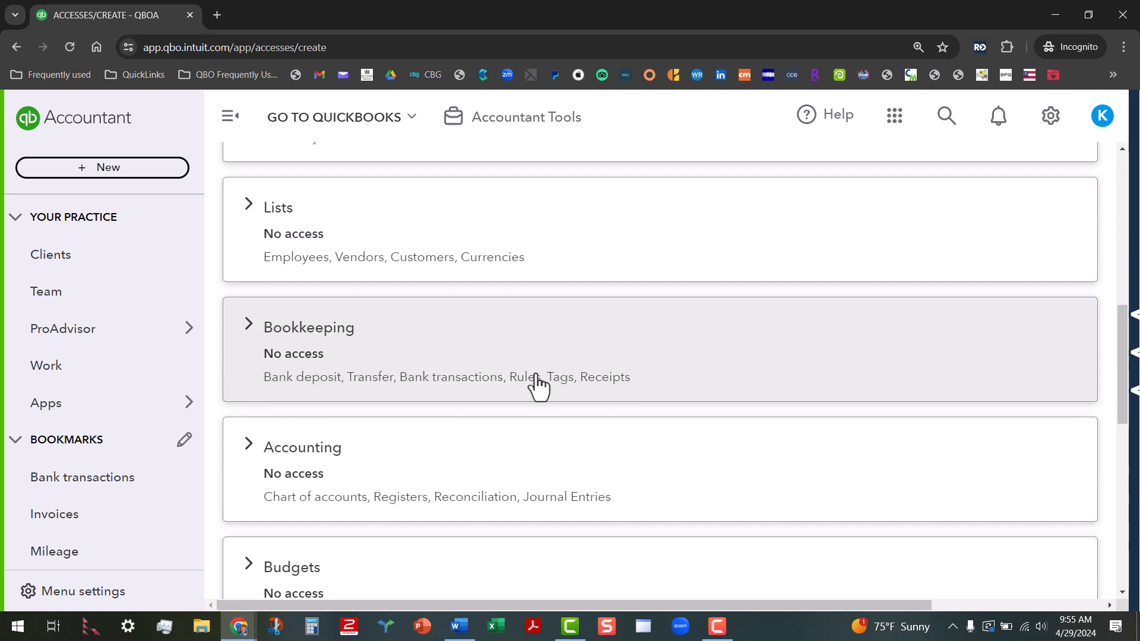
{"action": "scroll", "coordinate": [535, 374], "scroll_direction": "up", "scroll_amount": 6}
{"action": "scroll", "coordinate": [535, 374], "scroll_direction": "up", "scroll_amount": 4}
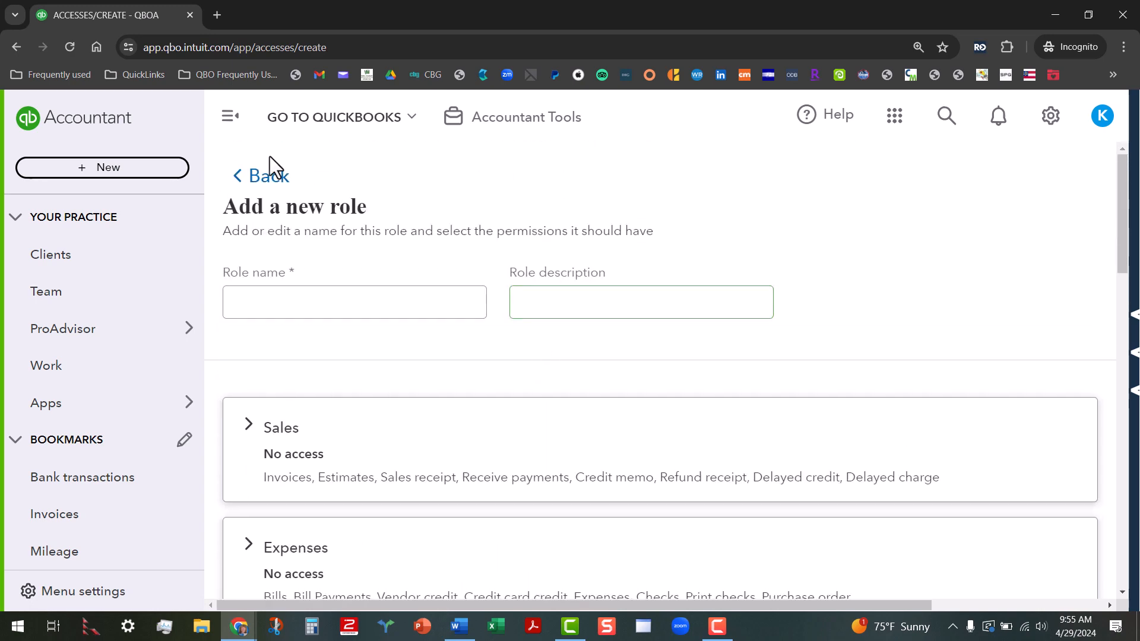
{"action": "left_click", "coordinate": [264, 190]}
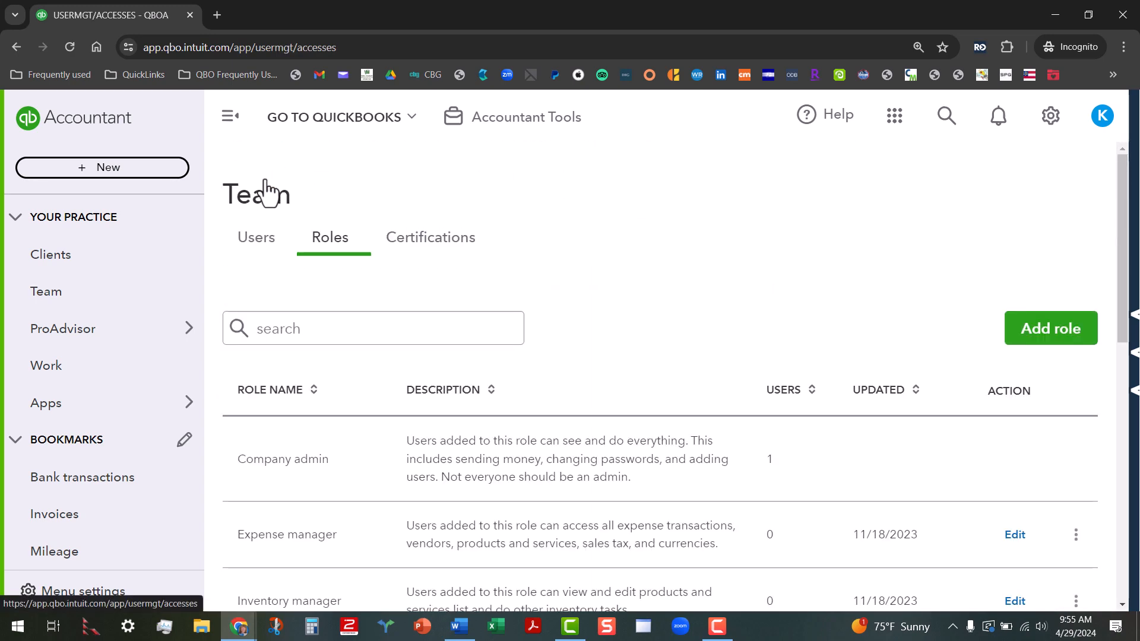
Step: Start adding a new team user and fill in the person's first name, last name and email address
{"action": "left_click", "coordinate": [269, 252]}
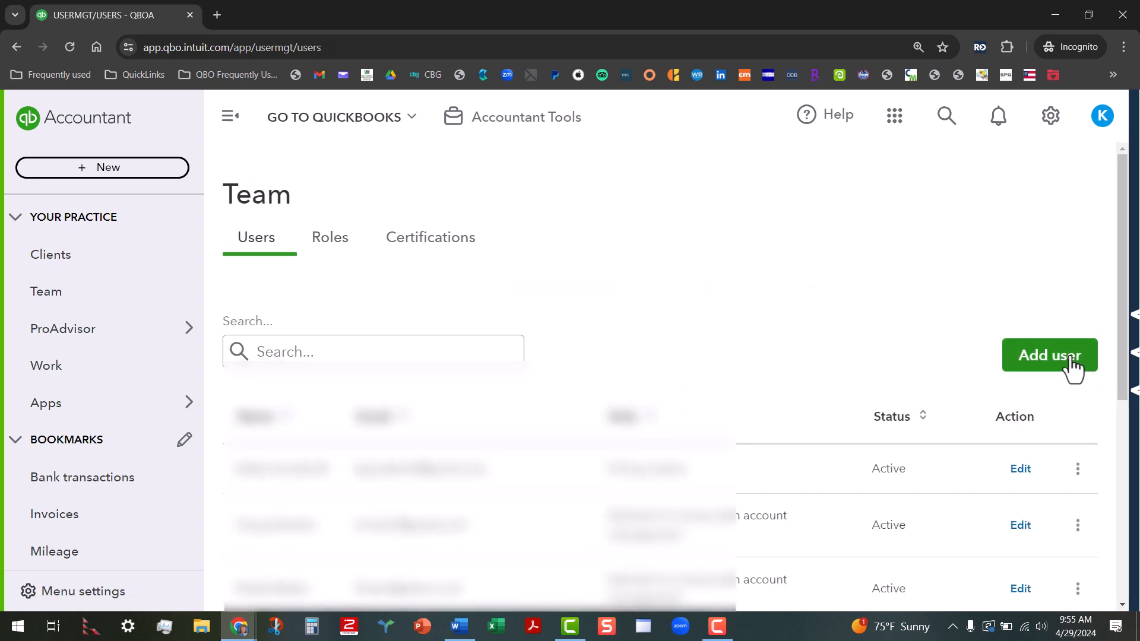
{"action": "left_click", "coordinate": [1056, 354]}
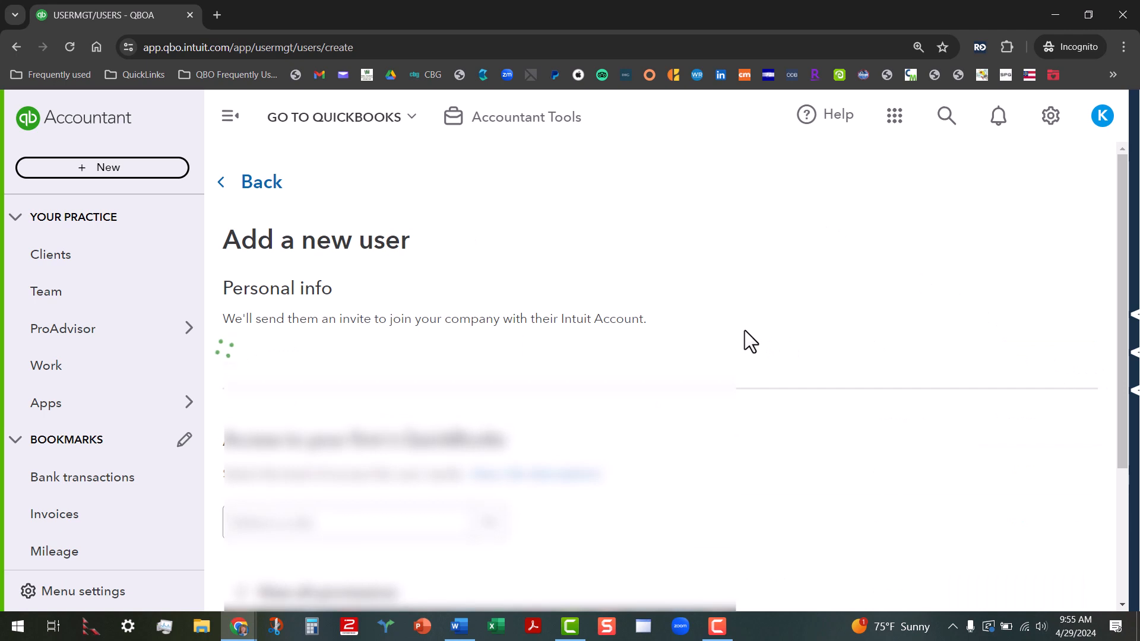
{"action": "scroll", "coordinate": [601, 349], "scroll_direction": "down", "scroll_amount": 1}
{"action": "scroll", "coordinate": [602, 349], "scroll_direction": "down", "scroll_amount": 1}
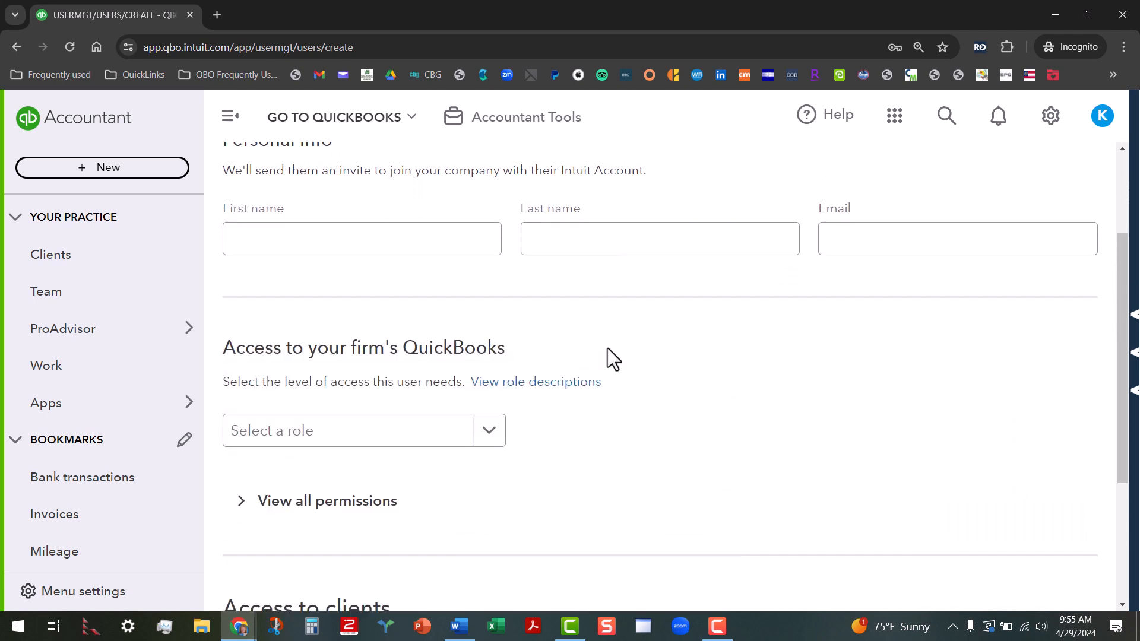
{"action": "left_click", "coordinate": [387, 241]}
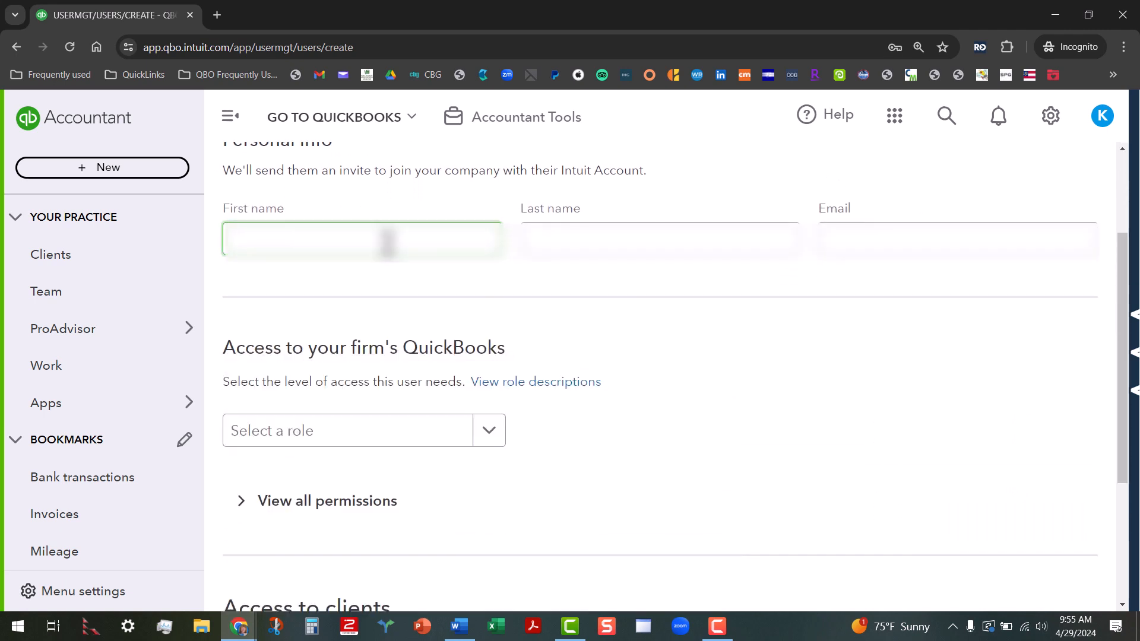
{"action": "type", "text": "Tes"}
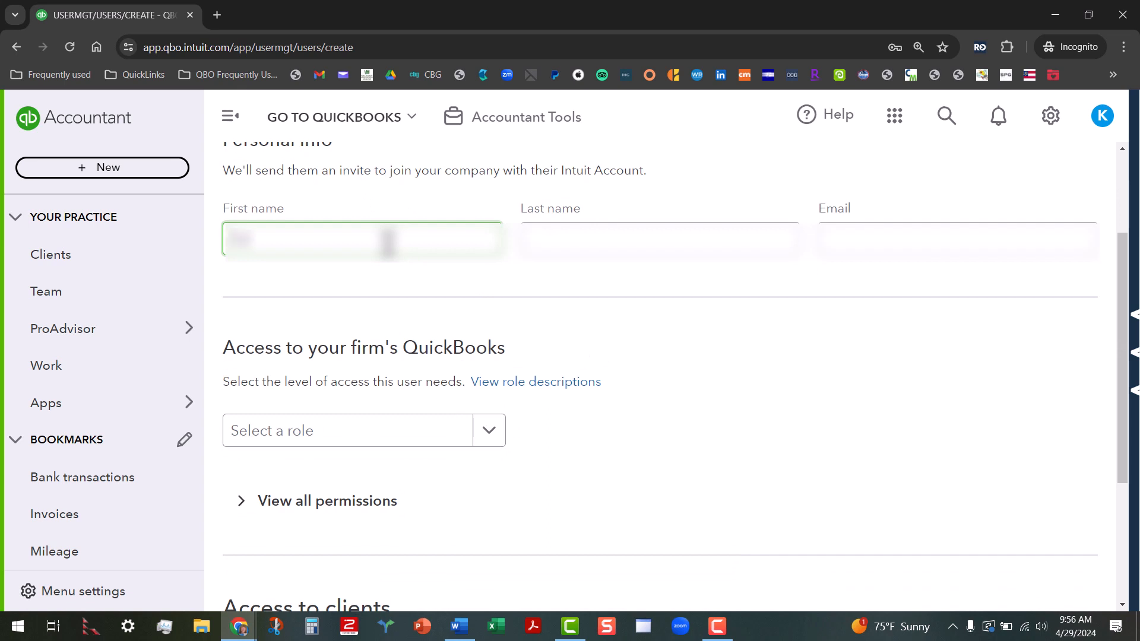
{"action": "type", "text": "t"}
{"action": "type", "text": "er"}
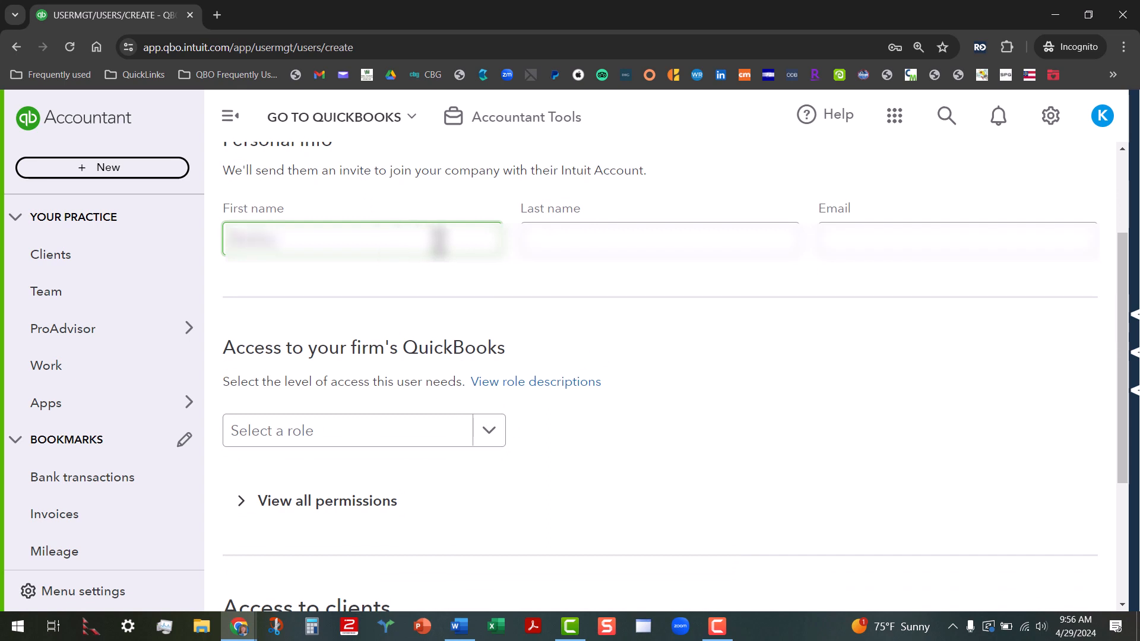
{"action": "left_click", "coordinate": [580, 241]}
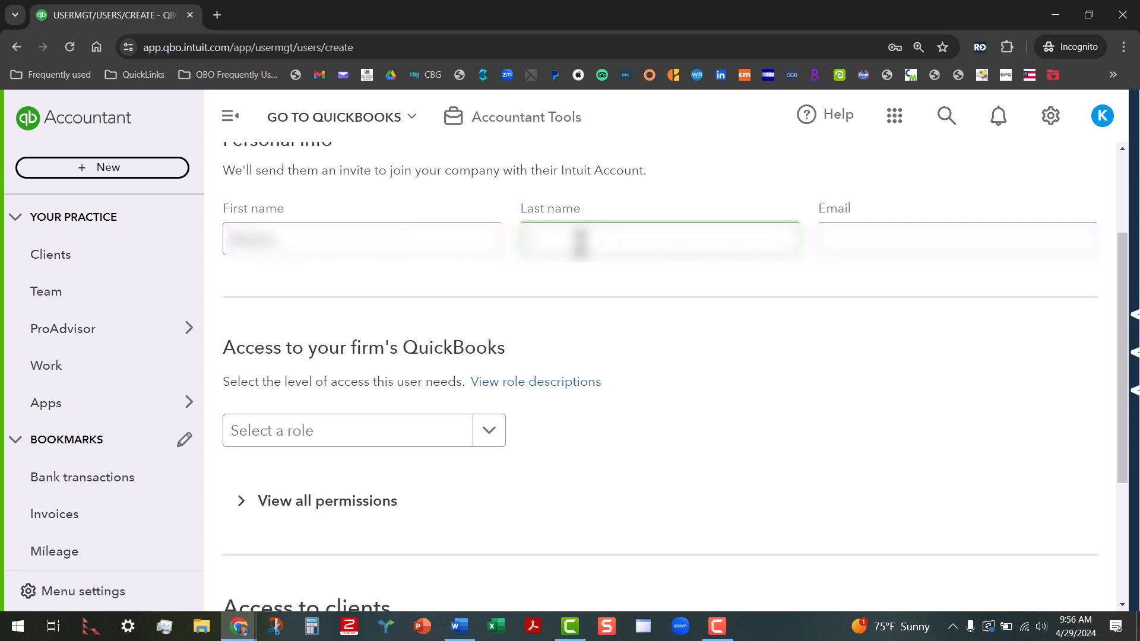
{"action": "type", "text": "S"}
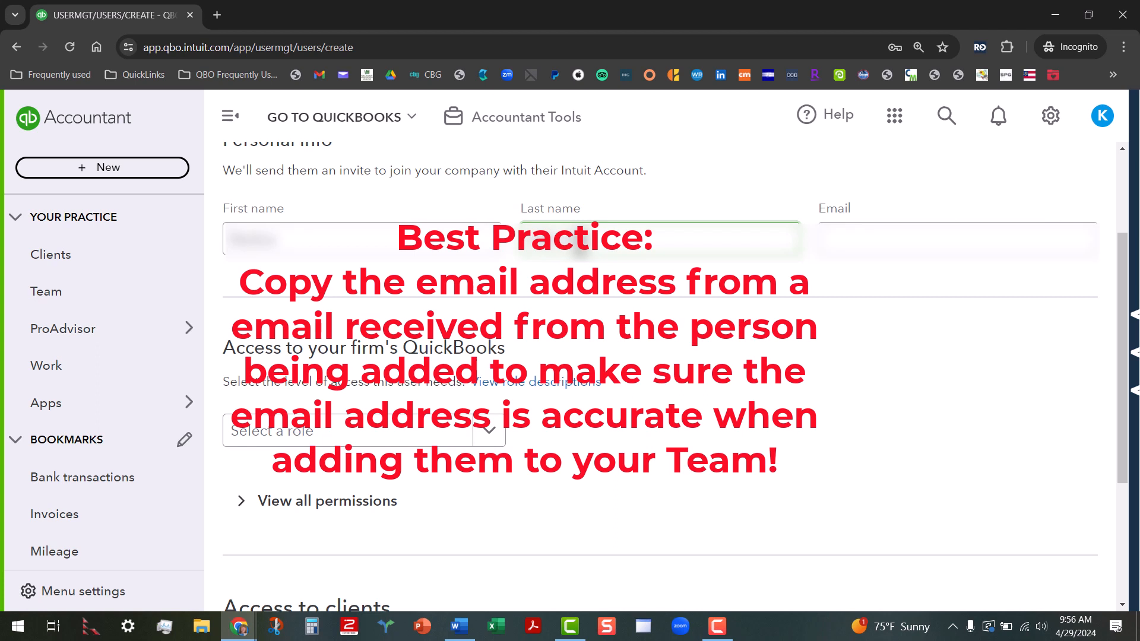
{"action": "right_click", "coordinate": [883, 233]}
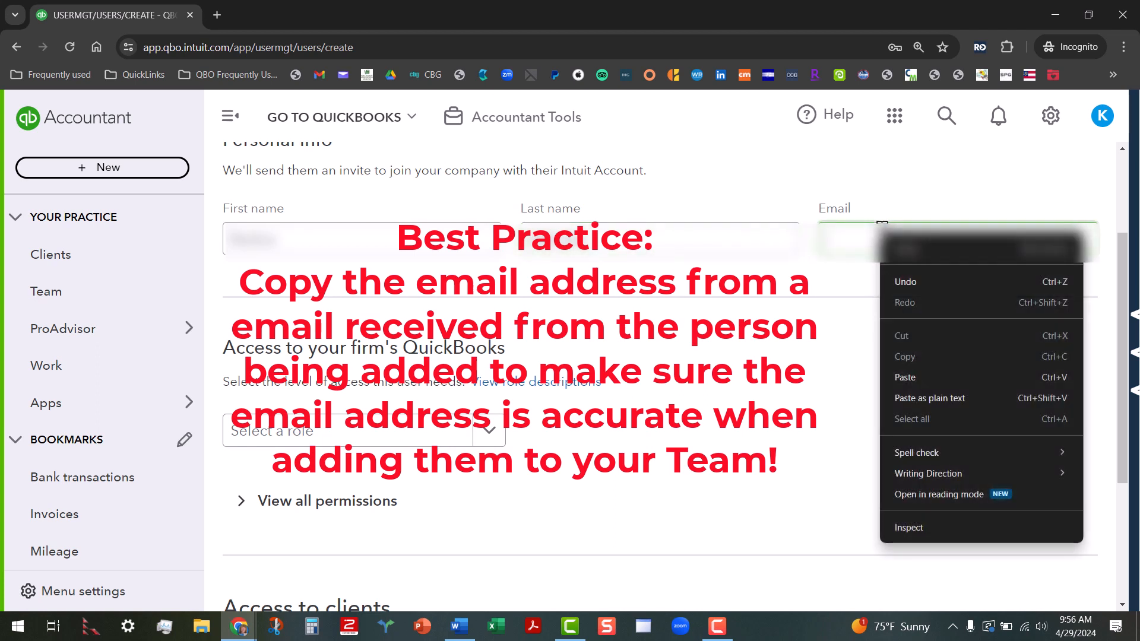
{"action": "left_click", "coordinate": [916, 379]}
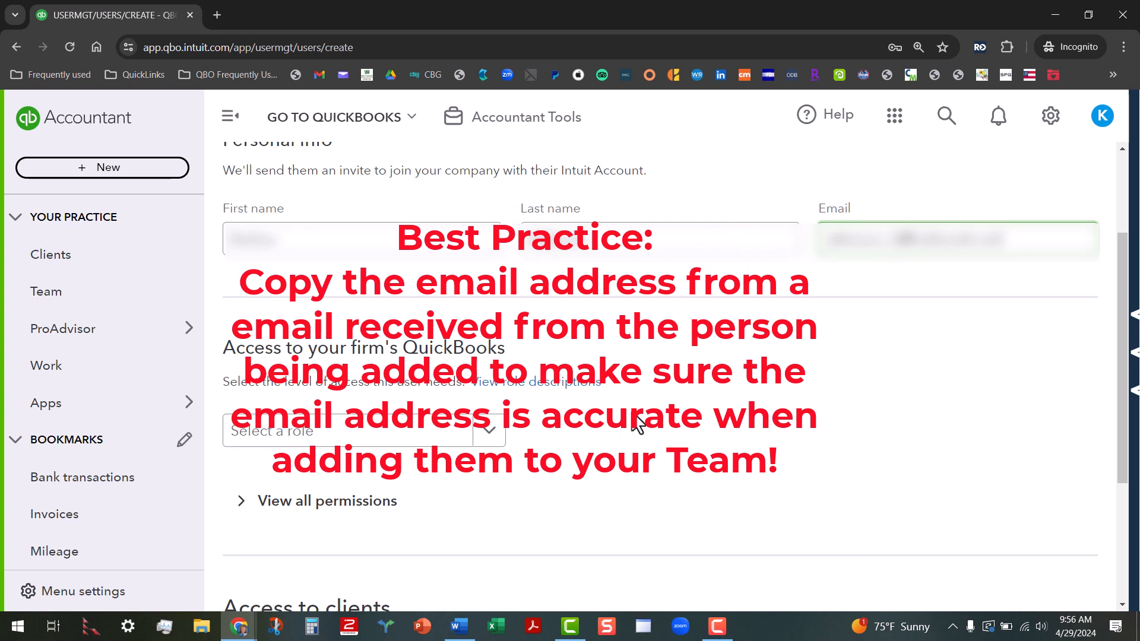
Step: Assign the new user the Standard no access role for the firm's QuickBooks
{"action": "left_click", "coordinate": [490, 431]}
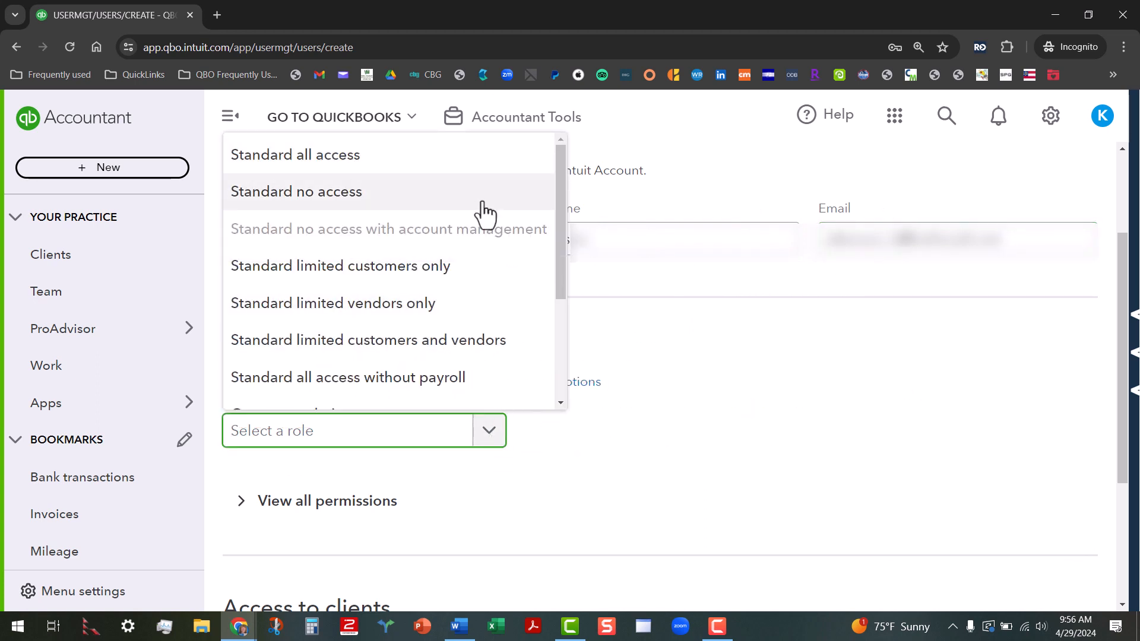
{"action": "left_click", "coordinate": [483, 203]}
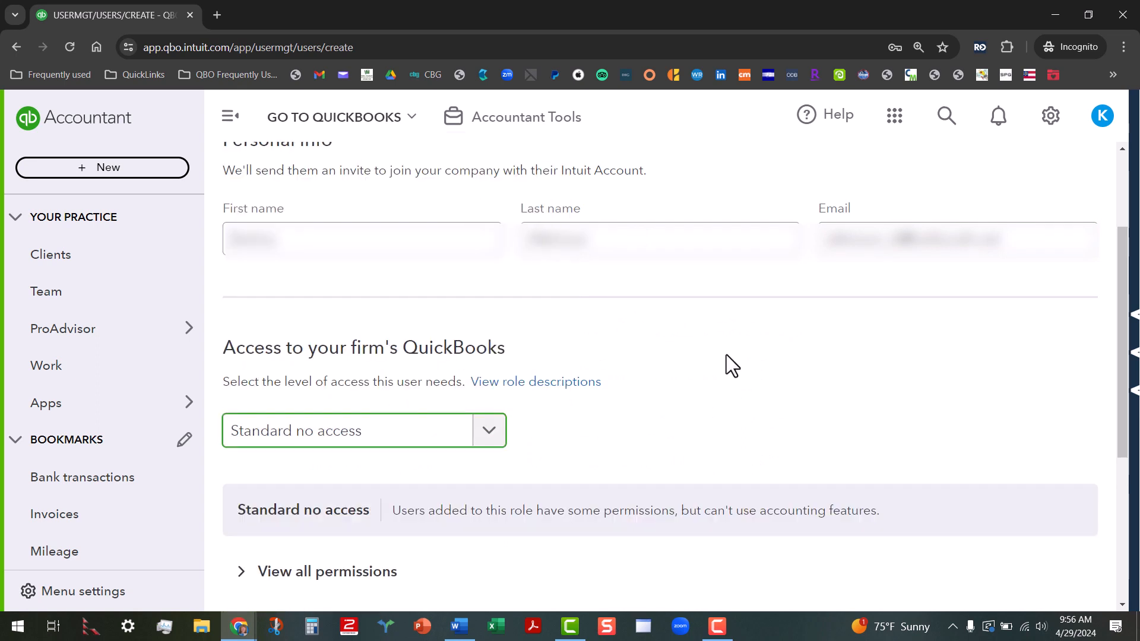
Step: Open the client access settings for the new user
{"action": "scroll", "coordinate": [725, 355], "scroll_direction": "down", "scroll_amount": 3}
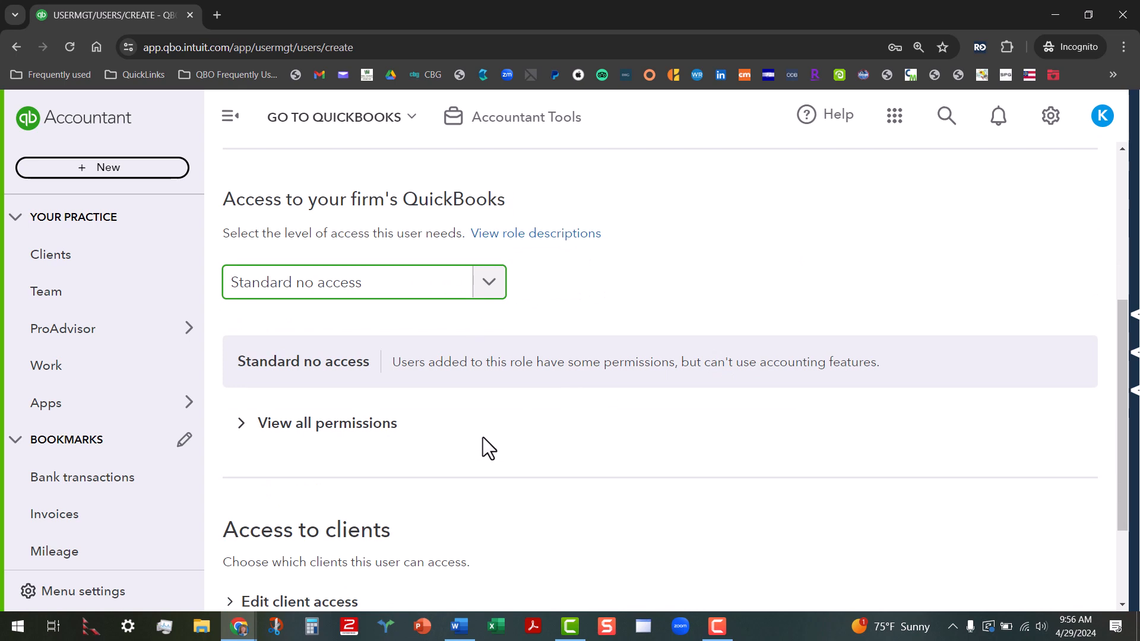
{"action": "scroll", "coordinate": [485, 438], "scroll_direction": "down", "scroll_amount": 1}
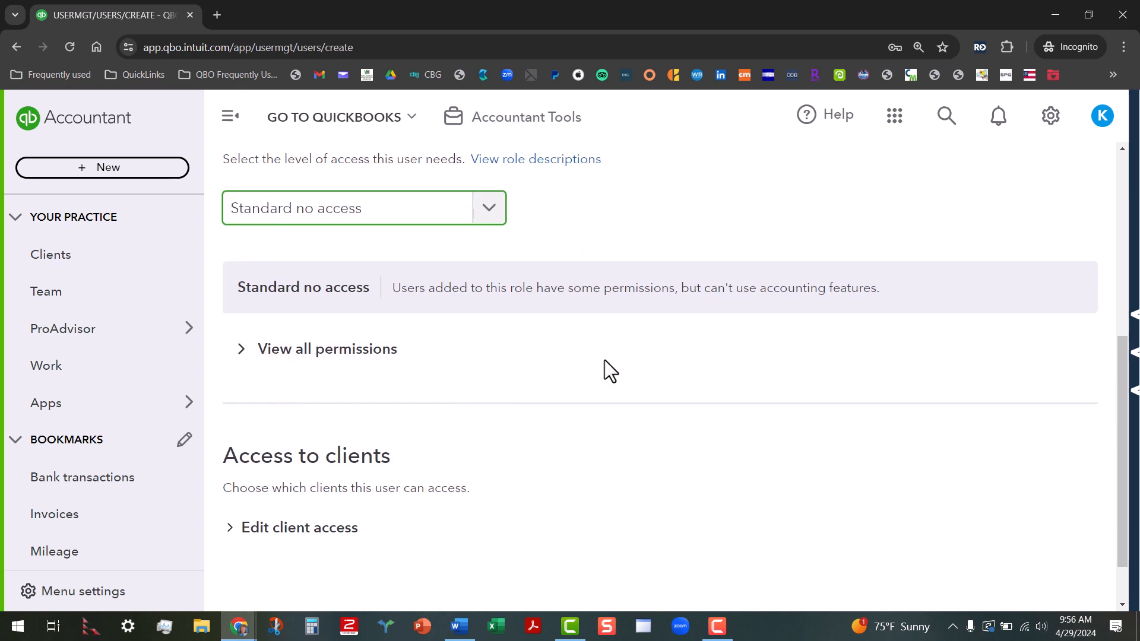
{"action": "scroll", "coordinate": [609, 358], "scroll_direction": "down", "scroll_amount": 1}
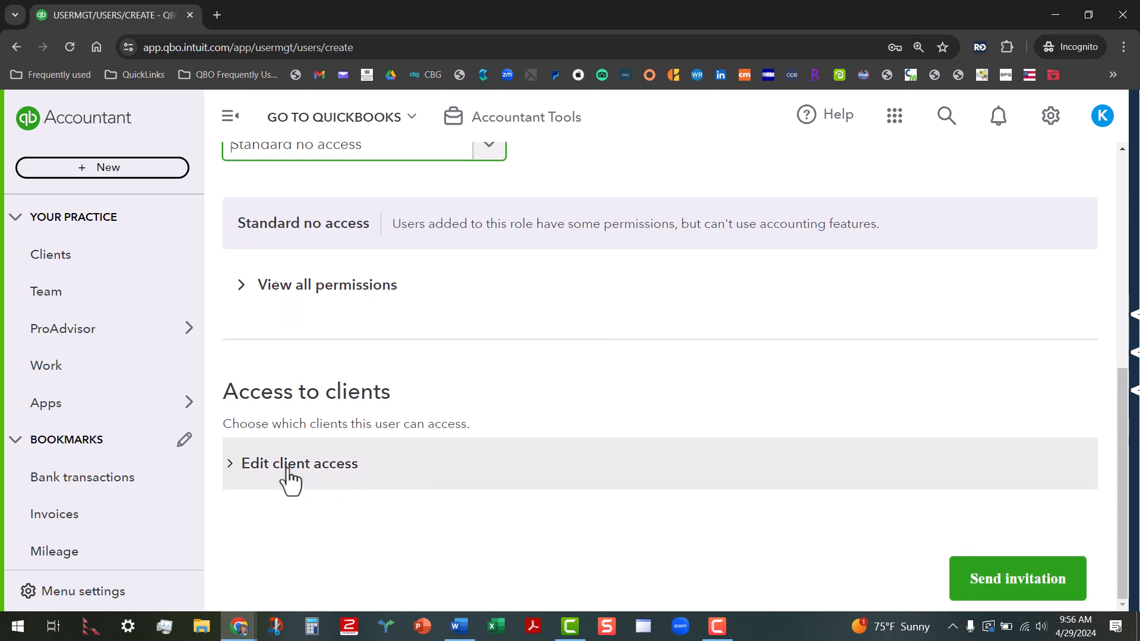
{"action": "left_click", "coordinate": [291, 478]}
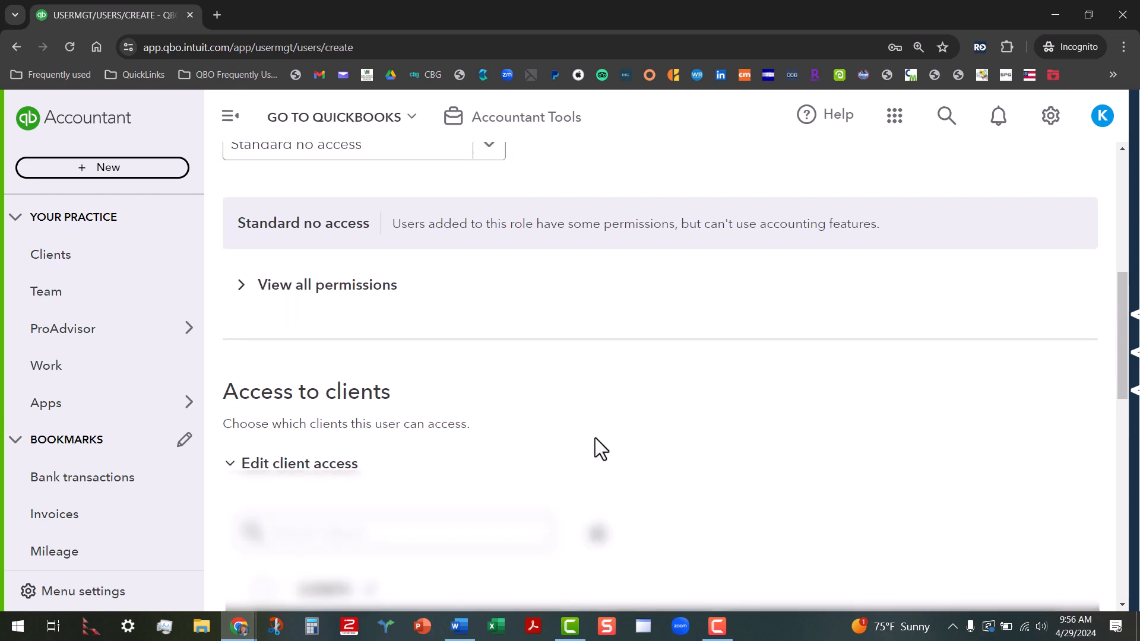
Step: Look through the list of clients that the new user can be given access to
{"action": "scroll", "coordinate": [598, 447], "scroll_direction": "down", "scroll_amount": 2}
{"action": "scroll", "coordinate": [778, 401], "scroll_direction": "down", "scroll_amount": 3}
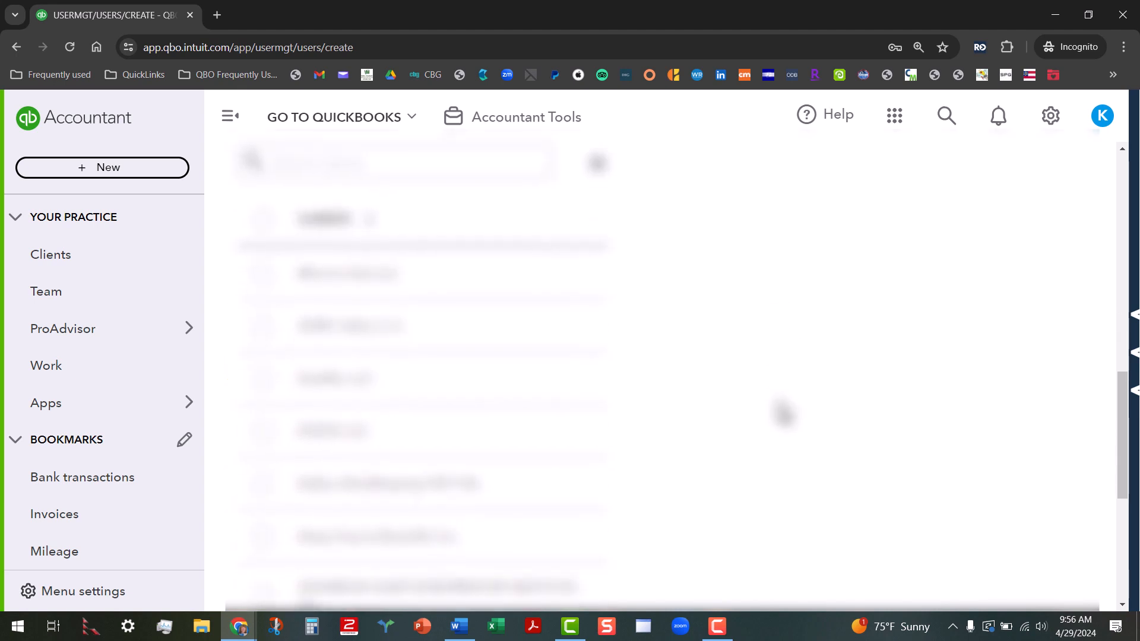
{"action": "scroll", "coordinate": [784, 413], "scroll_direction": "down", "scroll_amount": 5}
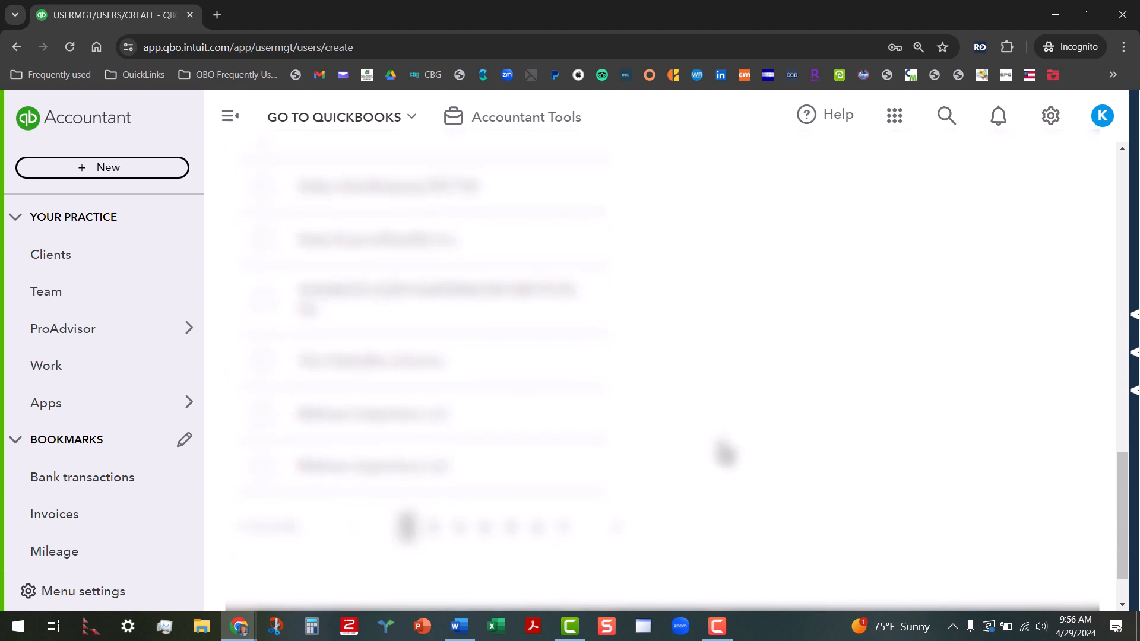
{"action": "scroll", "coordinate": [713, 453], "scroll_direction": "up", "scroll_amount": 4}
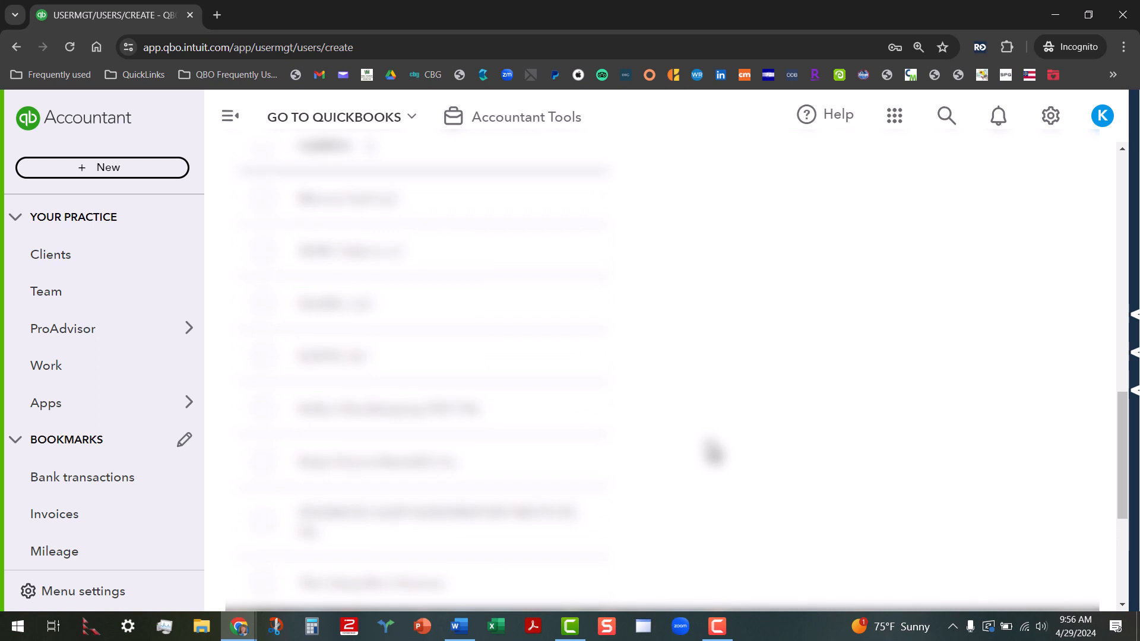
{"action": "scroll", "coordinate": [713, 453], "scroll_direction": "up", "scroll_amount": 3}
{"action": "scroll", "coordinate": [713, 453], "scroll_direction": "down", "scroll_amount": 7}
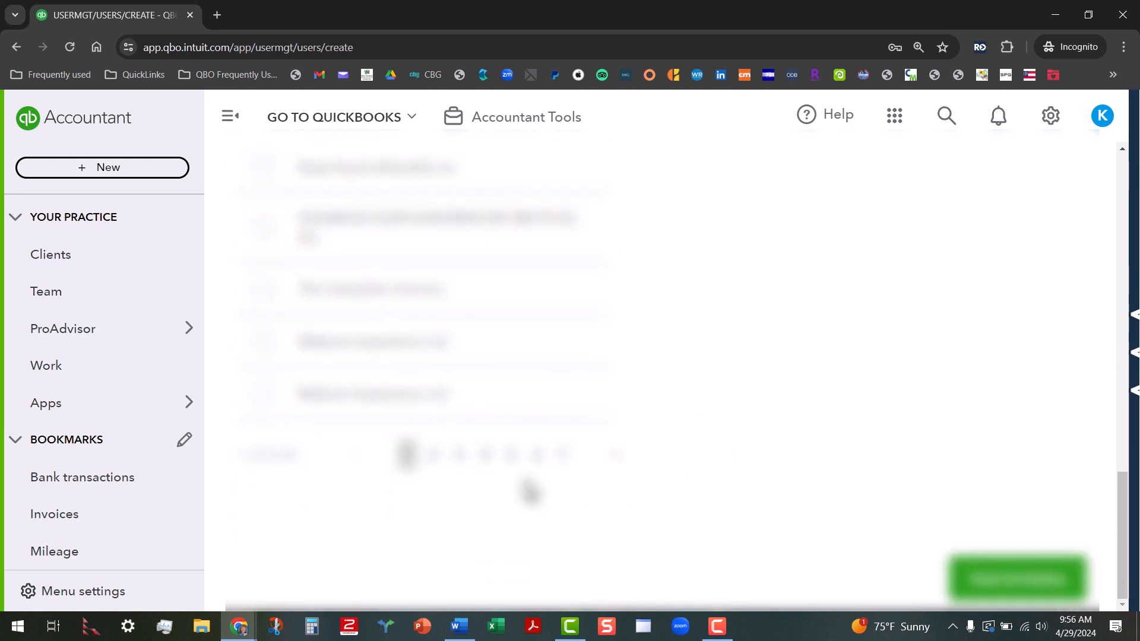
{"action": "scroll", "coordinate": [496, 300], "scroll_direction": "up", "scroll_amount": 5}
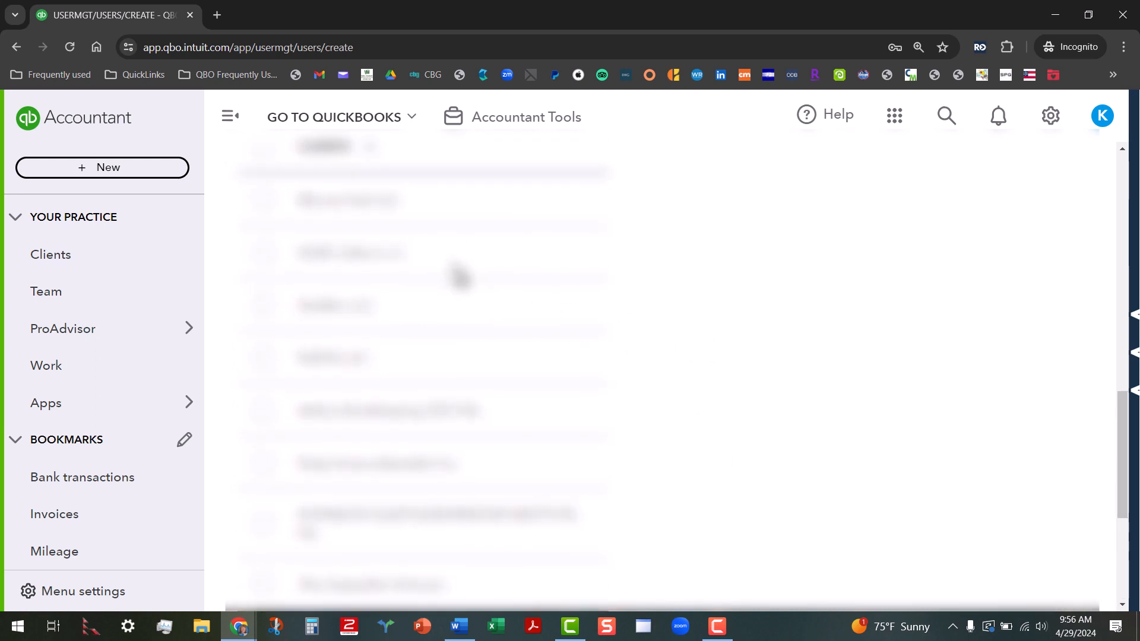
Step: Search the clients for "br" and give the new user access to the first matching client
{"action": "scroll", "coordinate": [460, 276], "scroll_direction": "up", "scroll_amount": 3}
{"action": "left_click", "coordinate": [414, 245]}
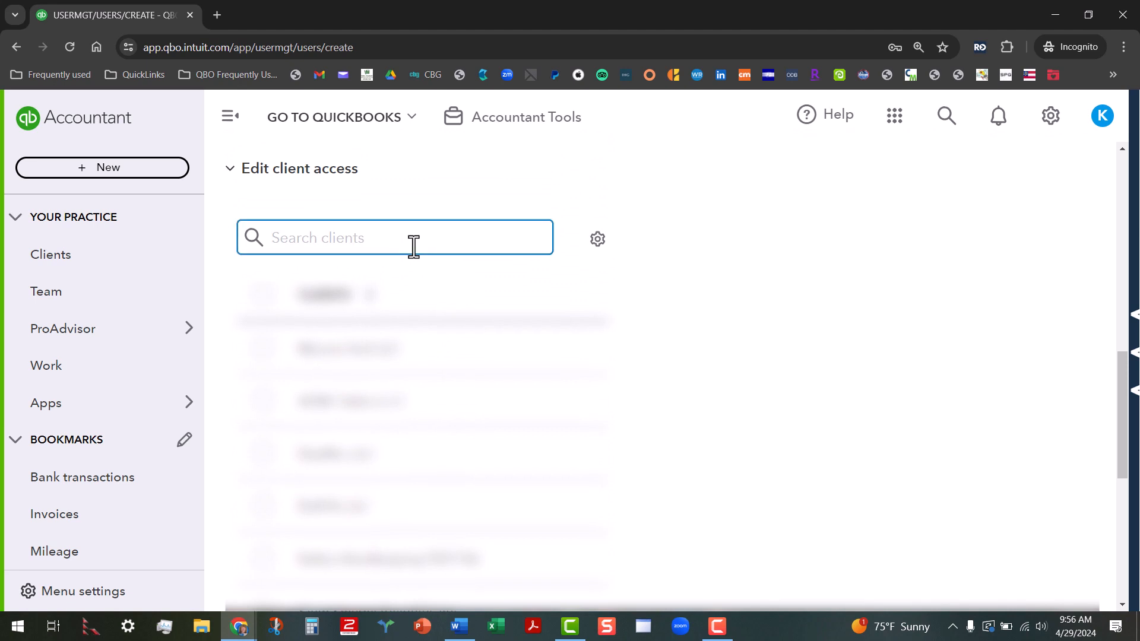
{"action": "type", "text": "l"}
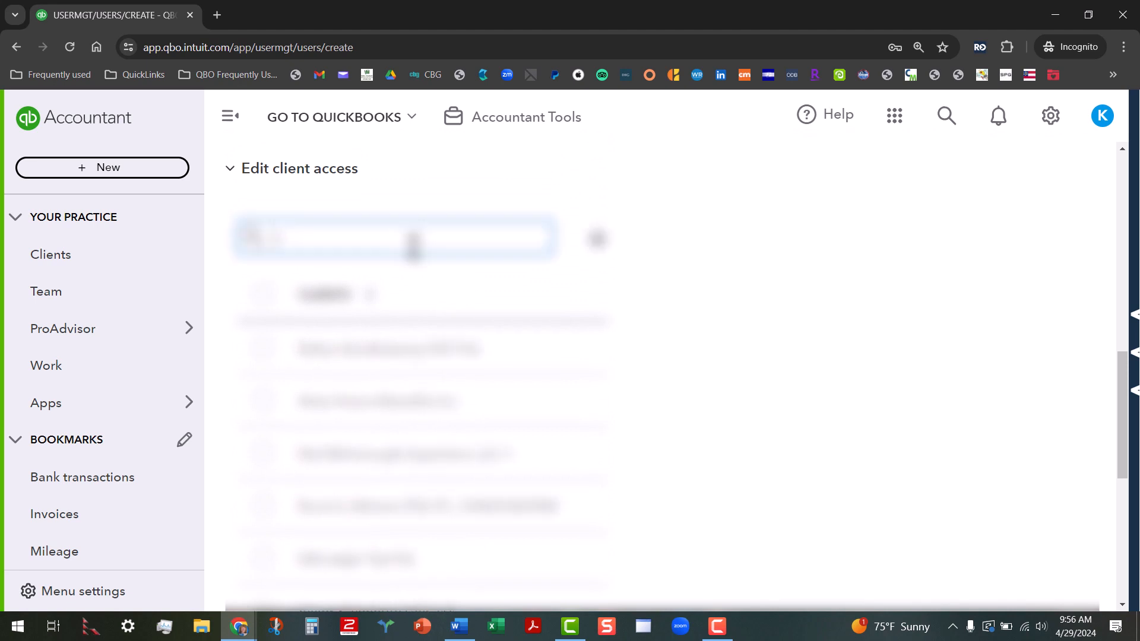
{"action": "type", "text": "a"}
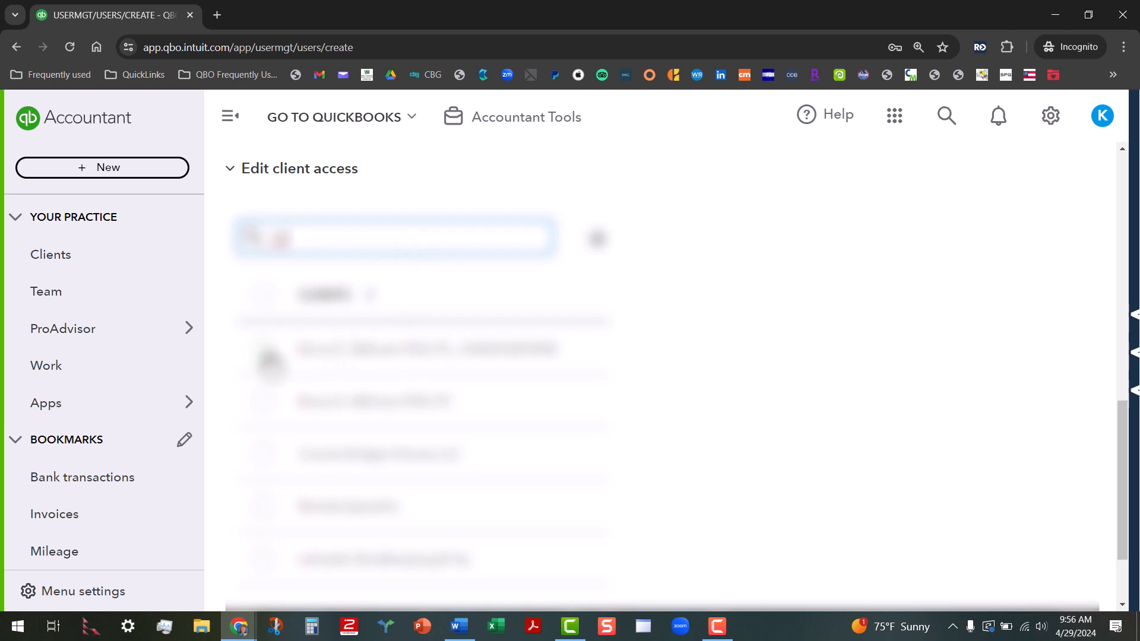
{"action": "left_click", "coordinate": [267, 353]}
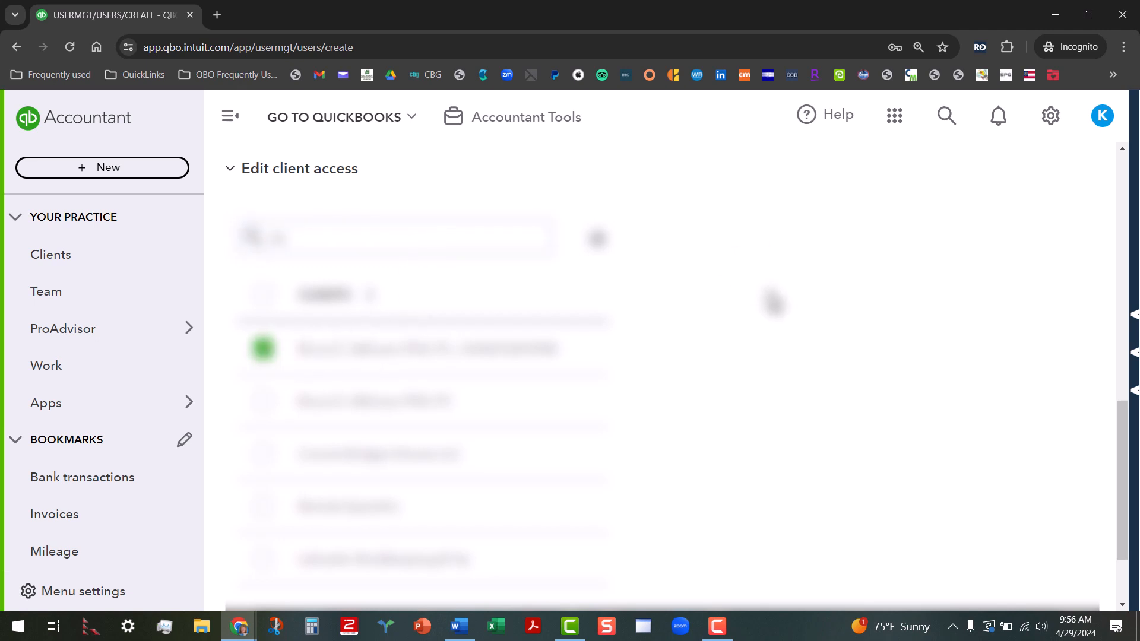
Step: Review the new user's role and client access, and send the invitation
{"action": "scroll", "coordinate": [773, 303], "scroll_direction": "down", "scroll_amount": 1}
{"action": "scroll", "coordinate": [773, 302], "scroll_direction": "down", "scroll_amount": 2}
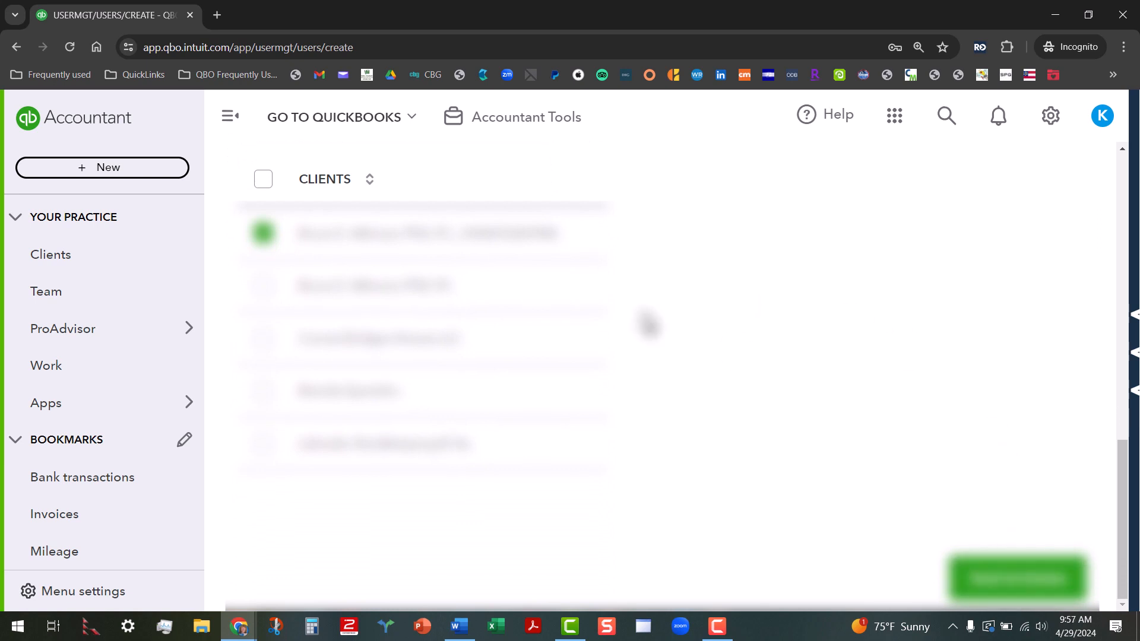
{"action": "scroll", "coordinate": [649, 324], "scroll_direction": "up", "scroll_amount": 7}
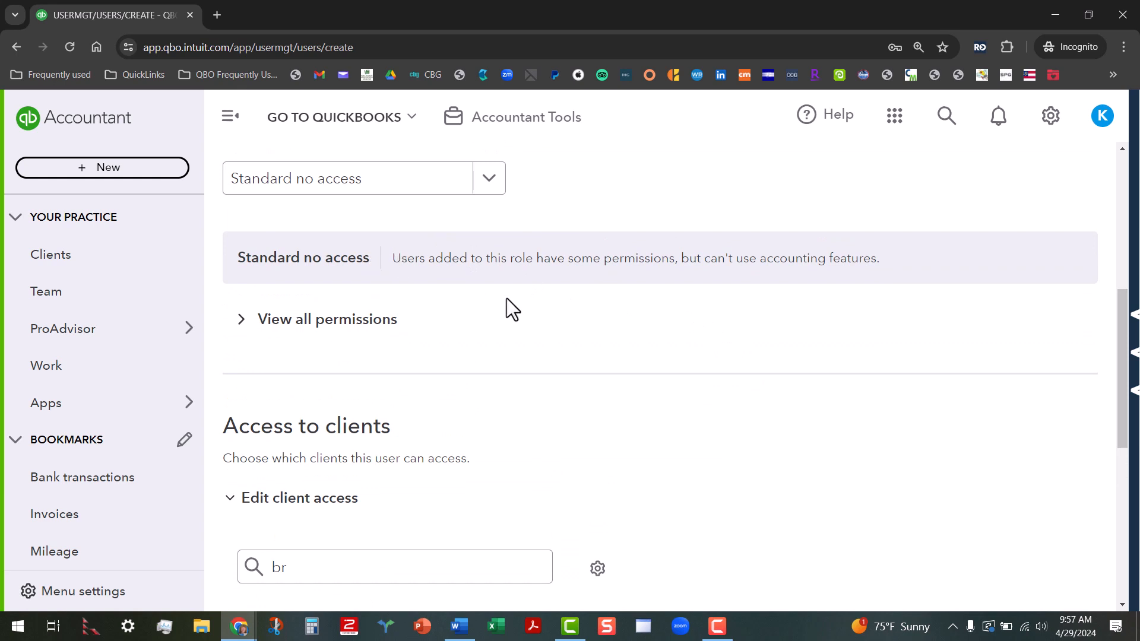
{"action": "scroll", "coordinate": [601, 343], "scroll_direction": "down", "scroll_amount": 1}
{"action": "scroll", "coordinate": [735, 352], "scroll_direction": "down", "scroll_amount": 3}
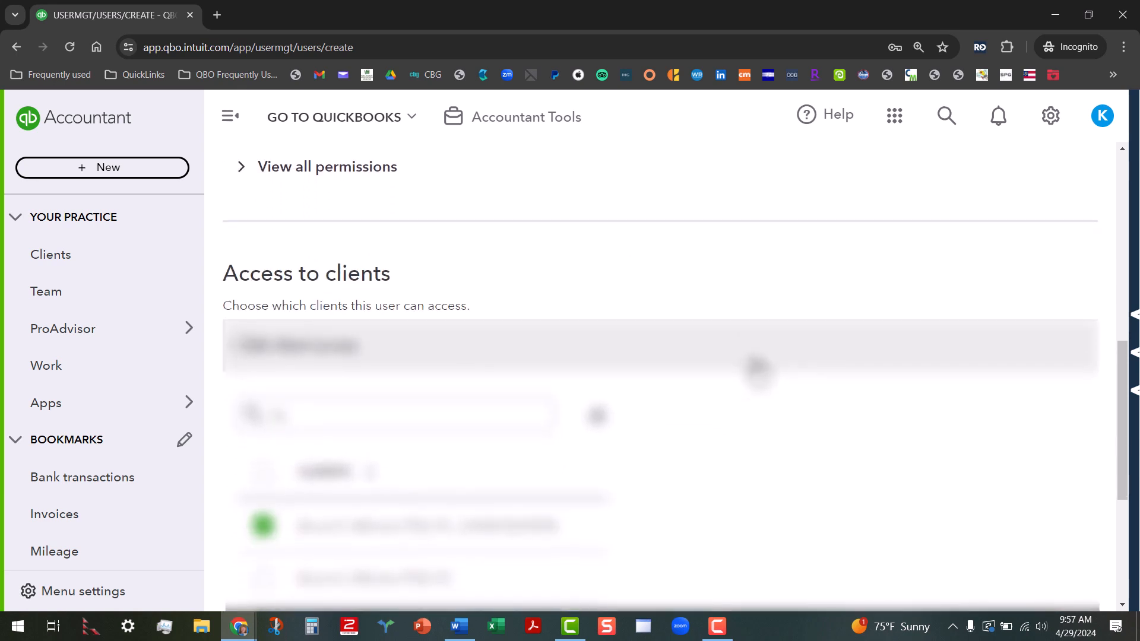
{"action": "scroll", "coordinate": [796, 374], "scroll_direction": "down", "scroll_amount": 2}
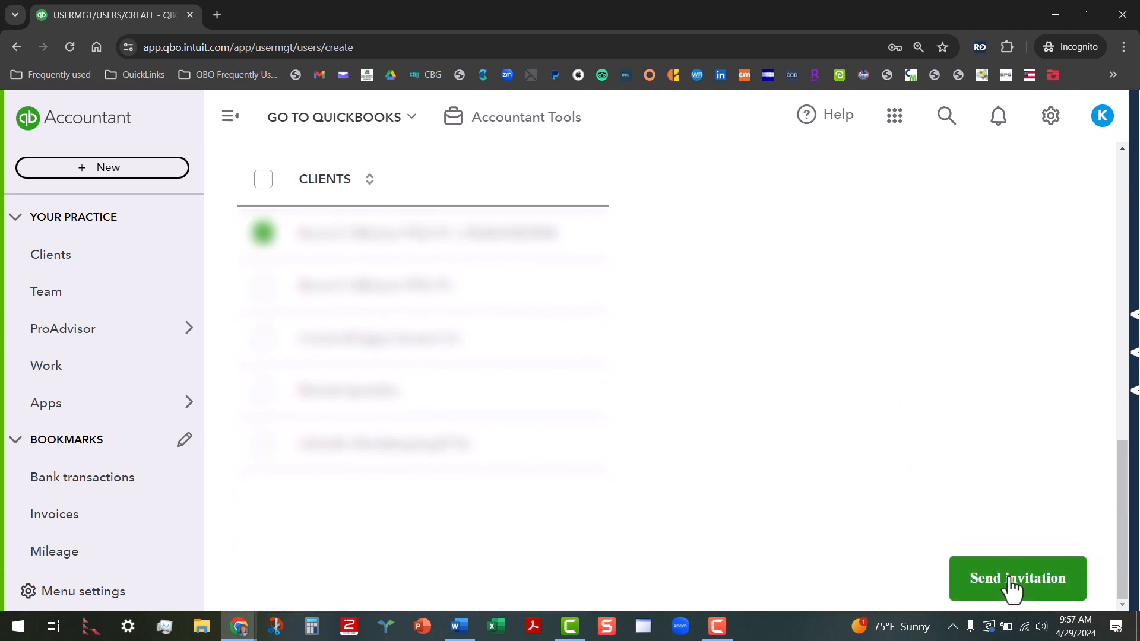
{"action": "left_click", "coordinate": [1011, 582]}
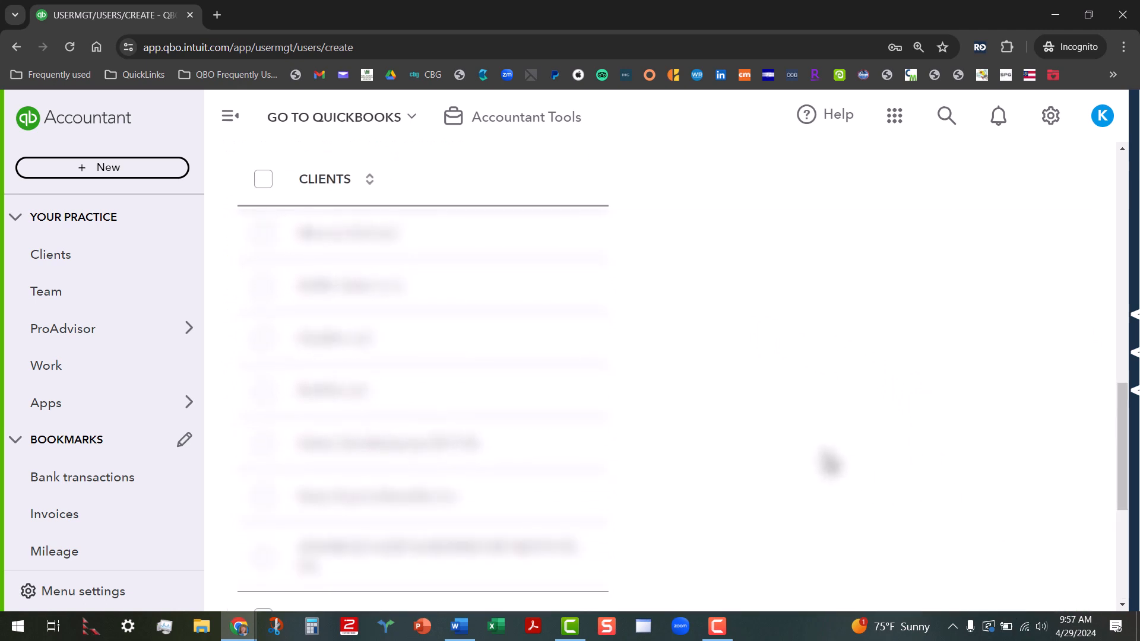
{"action": "scroll", "coordinate": [830, 463], "scroll_direction": "up", "scroll_amount": 4}
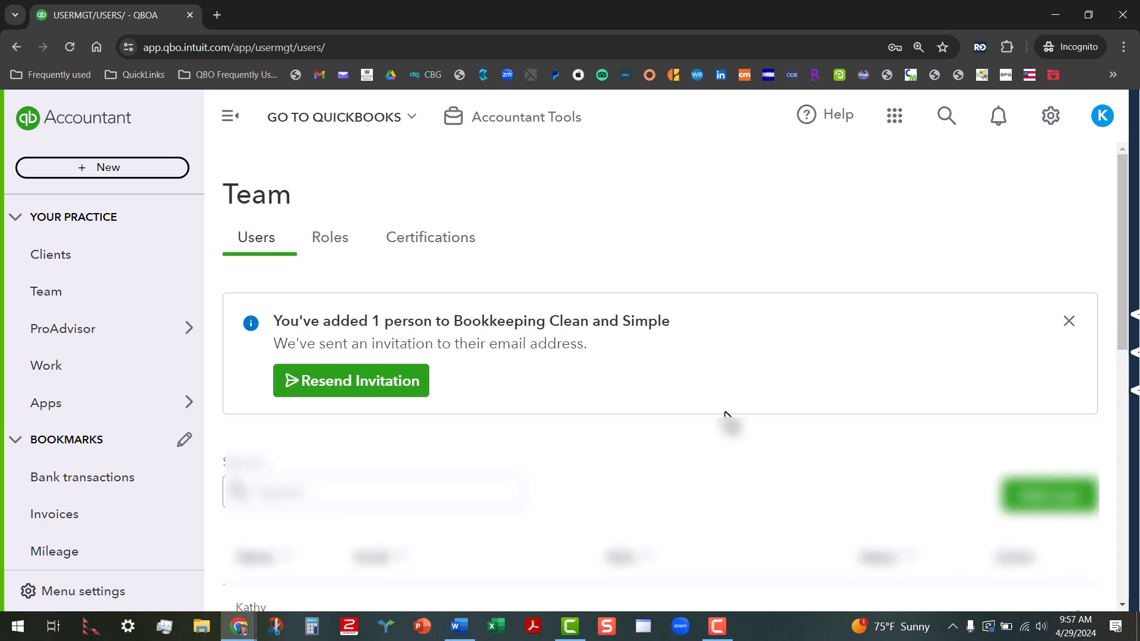
Step: Open the last active user in the team list for editing and expand their client access settings
{"action": "scroll", "coordinate": [585, 489], "scroll_direction": "down", "scroll_amount": 3}
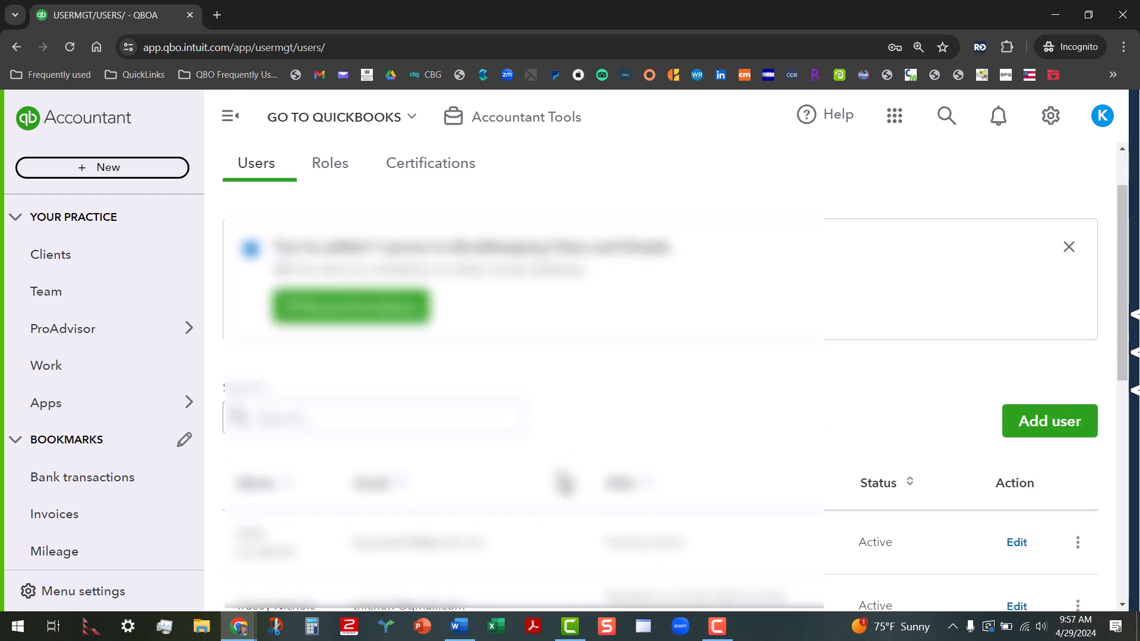
{"action": "scroll", "coordinate": [564, 484], "scroll_direction": "down", "scroll_amount": 10}
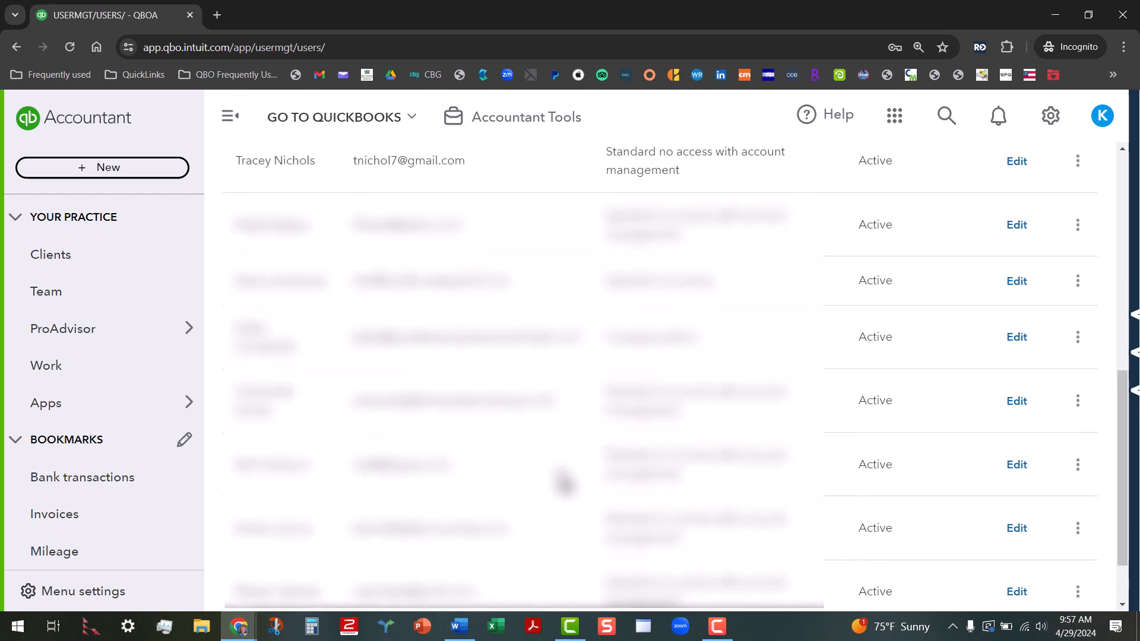
{"action": "scroll", "coordinate": [576, 481], "scroll_direction": "down", "scroll_amount": 1}
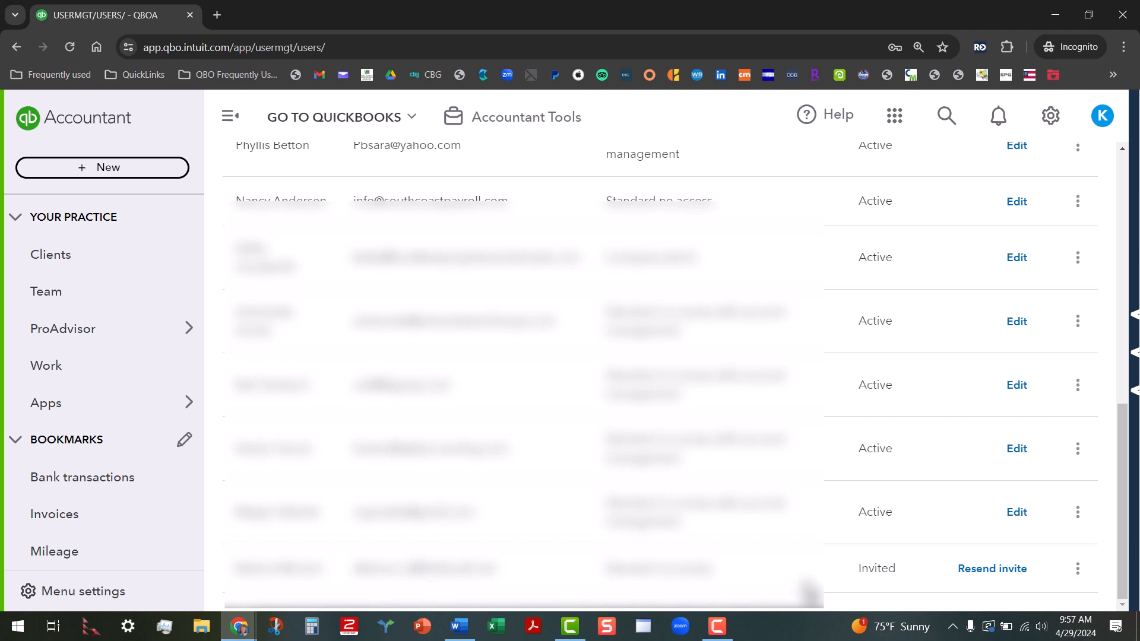
{"action": "left_click", "coordinate": [1016, 513]}
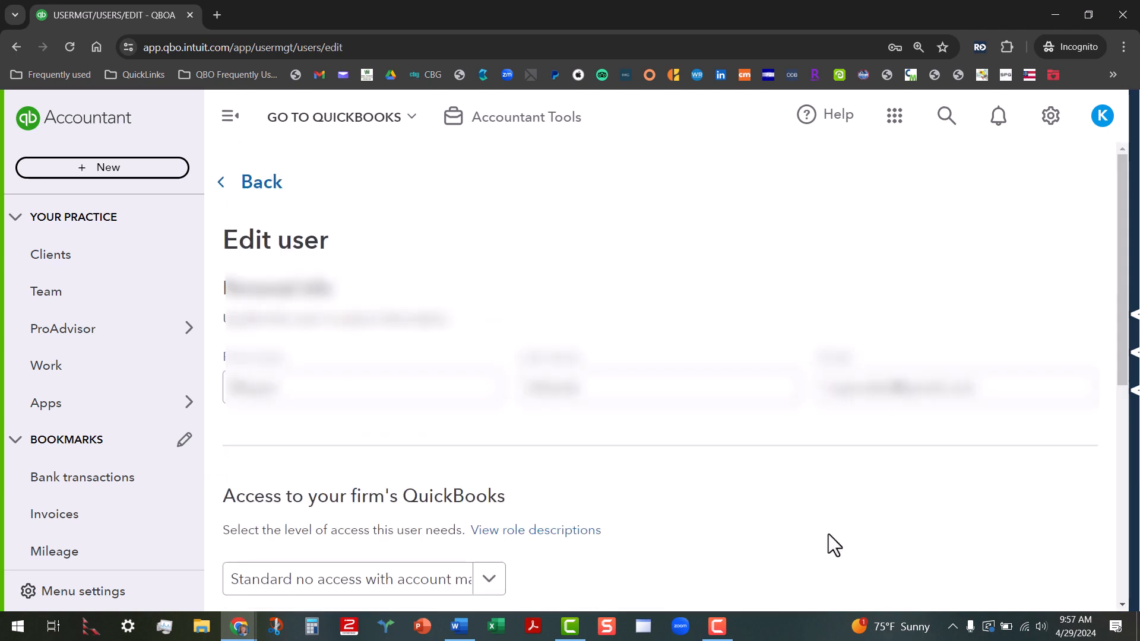
{"action": "scroll", "coordinate": [653, 493], "scroll_direction": "down", "scroll_amount": 4}
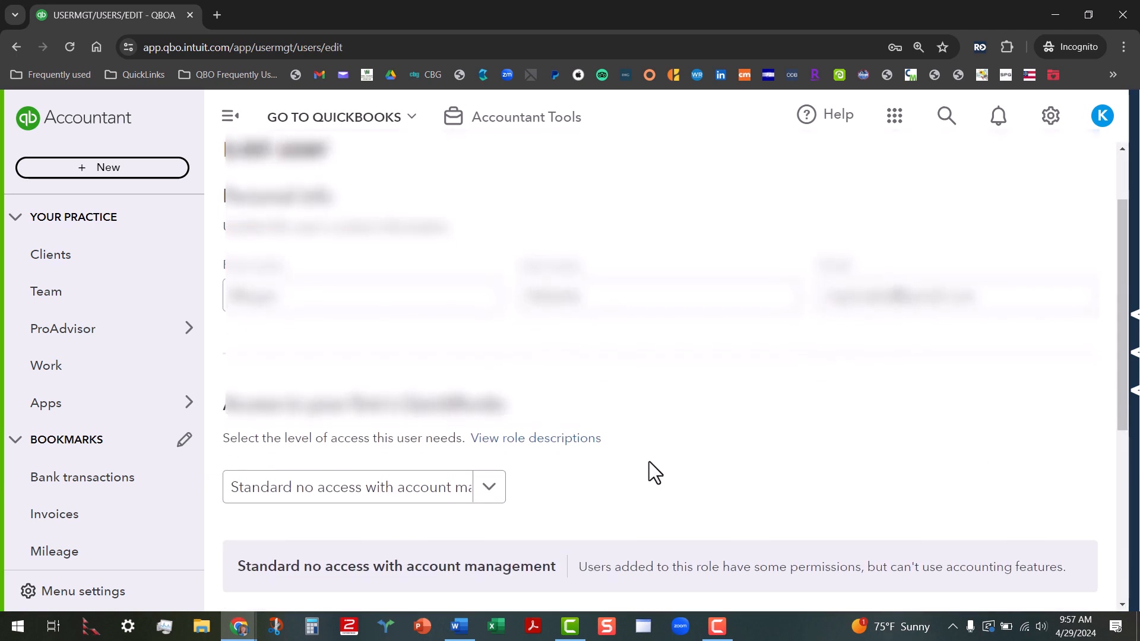
{"action": "scroll", "coordinate": [650, 462], "scroll_direction": "down", "scroll_amount": 4}
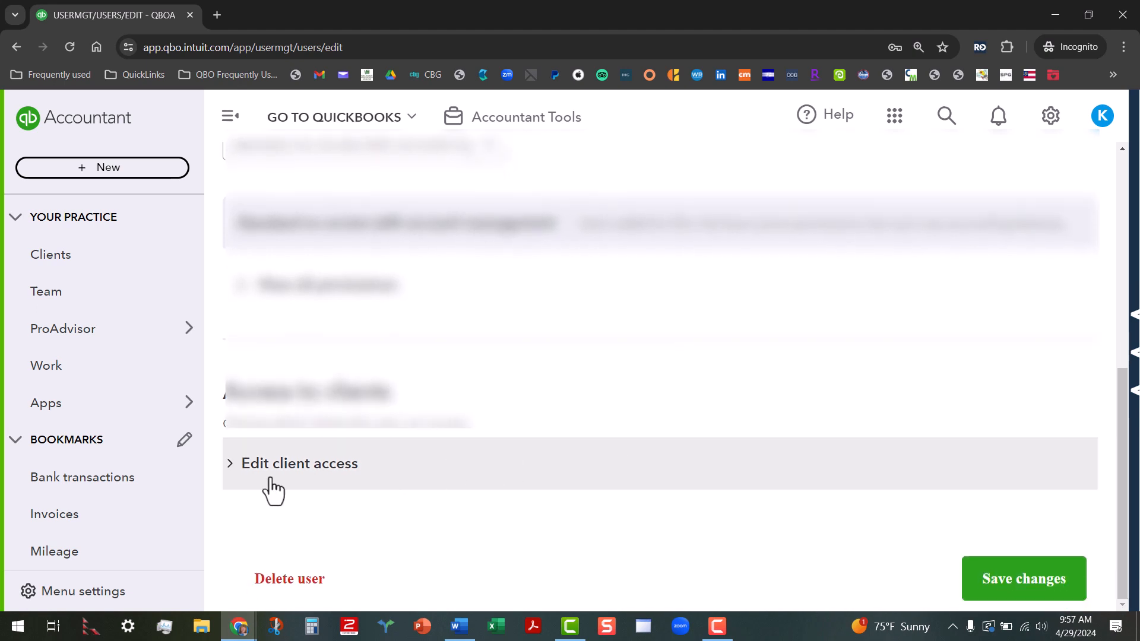
{"action": "left_click", "coordinate": [279, 477]}
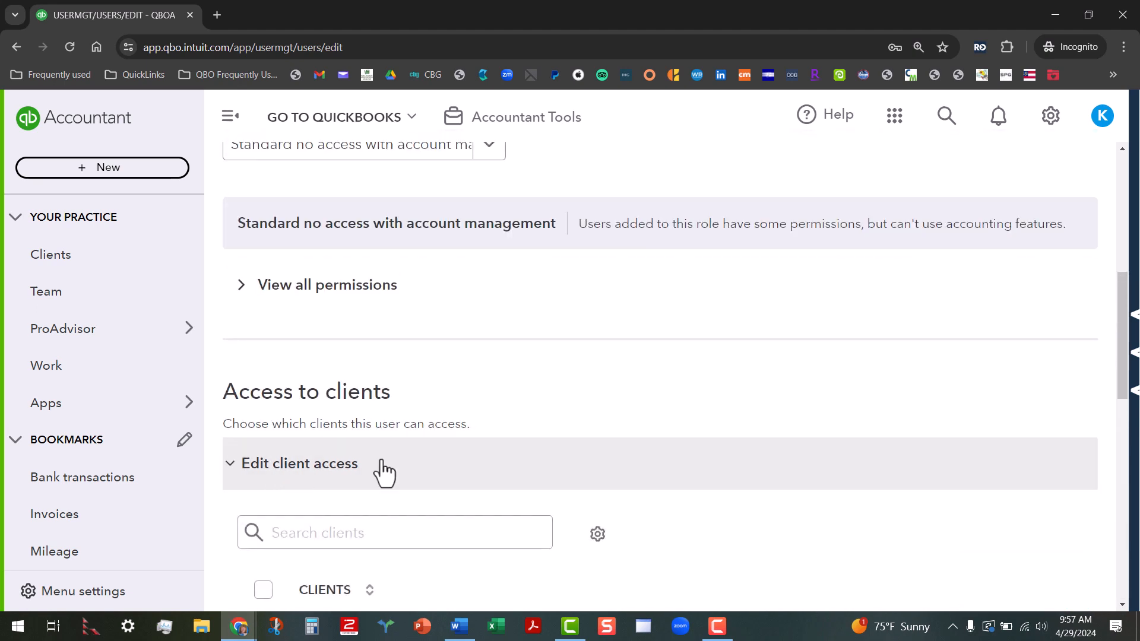
Step: Search the clients for "qb", give this user access to all matching clients, and save and confirm the updated user info
{"action": "scroll", "coordinate": [807, 437], "scroll_direction": "down", "scroll_amount": 8}
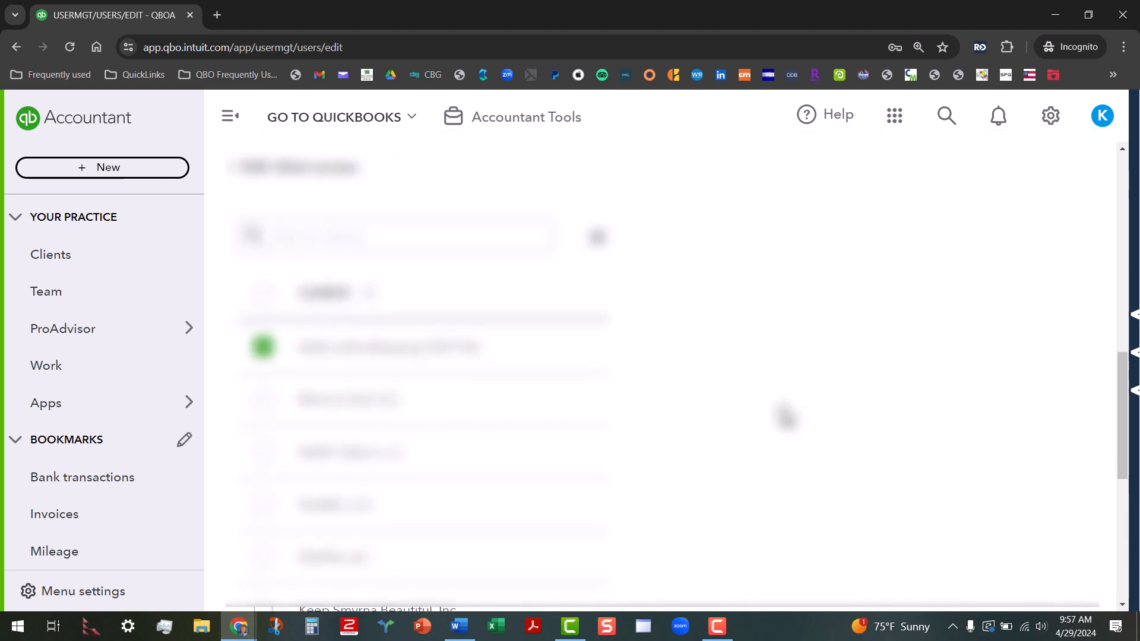
{"action": "scroll", "coordinate": [784, 417], "scroll_direction": "down", "scroll_amount": 4}
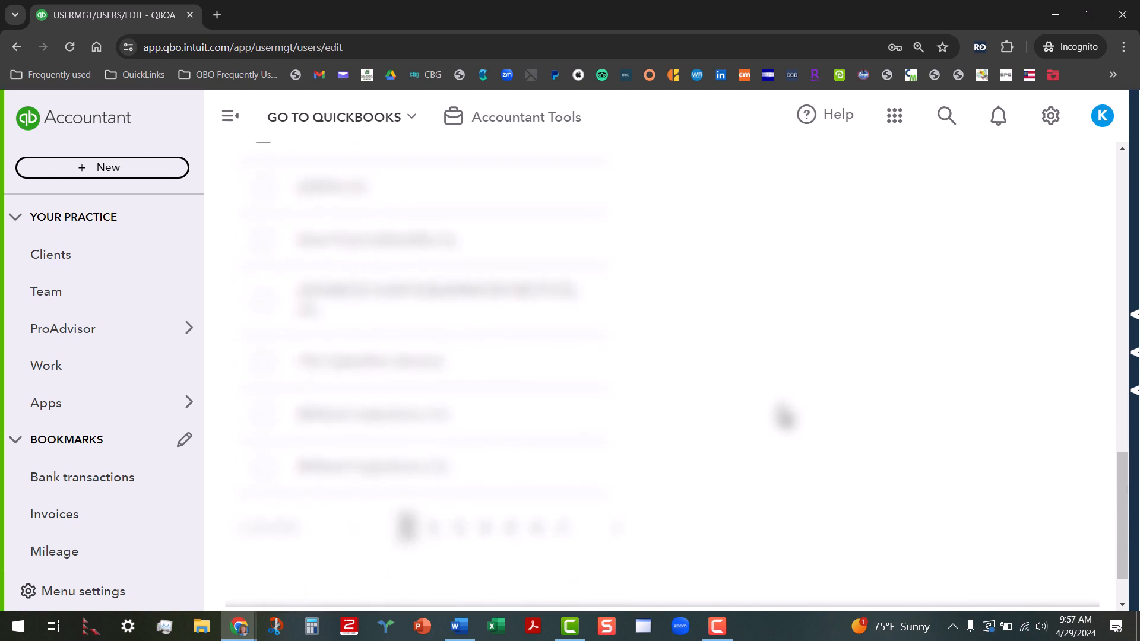
{"action": "scroll", "coordinate": [783, 418], "scroll_direction": "up", "scroll_amount": 5}
{"action": "scroll", "coordinate": [784, 418], "scroll_direction": "down", "scroll_amount": 3}
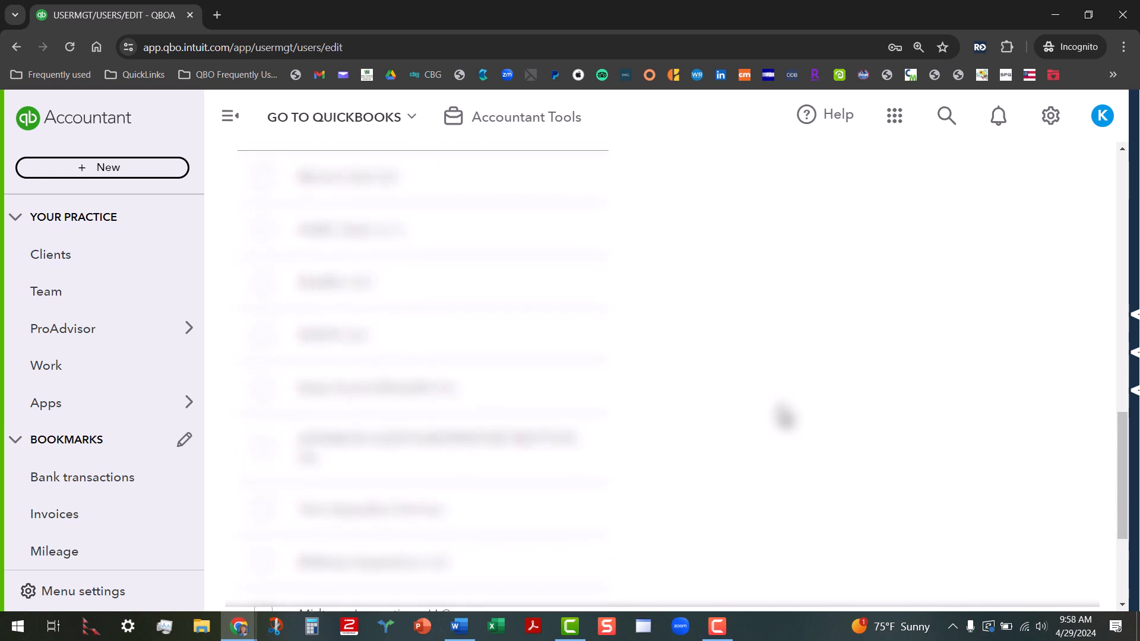
{"action": "scroll", "coordinate": [783, 417], "scroll_direction": "up", "scroll_amount": 5}
{"action": "left_click", "coordinate": [365, 310]}
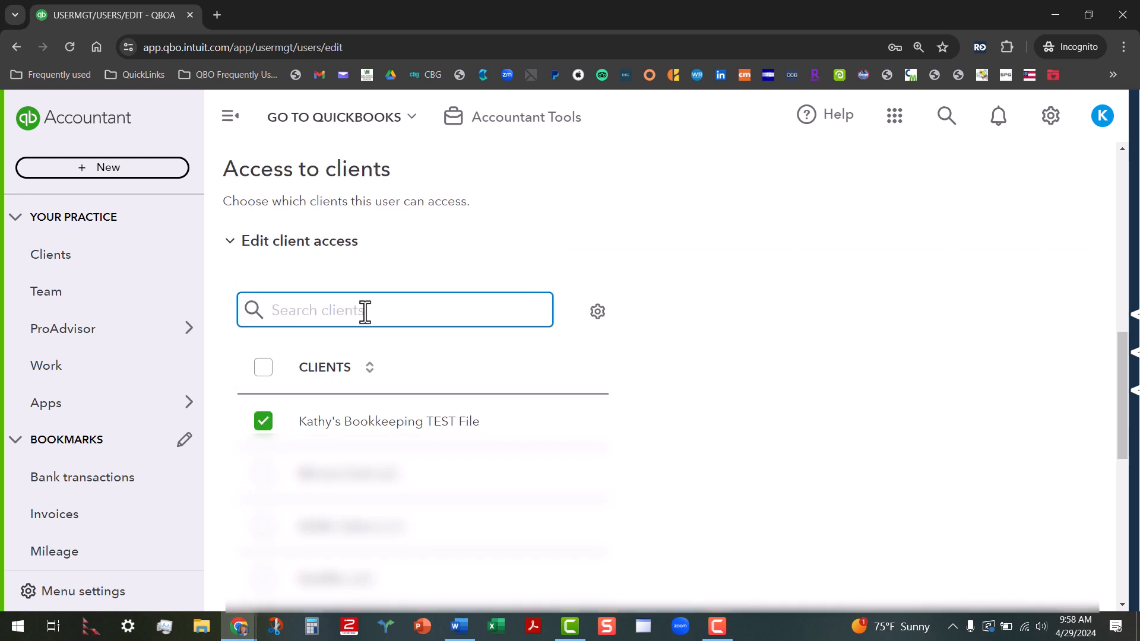
{"action": "type", "text": "qb"}
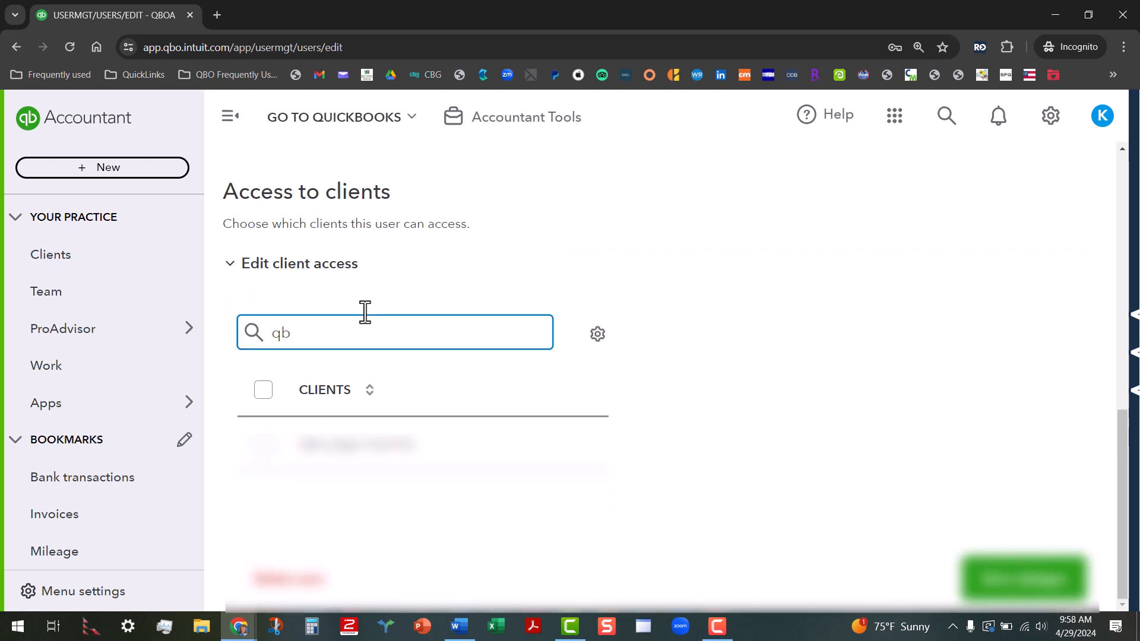
{"action": "left_click", "coordinate": [263, 390]}
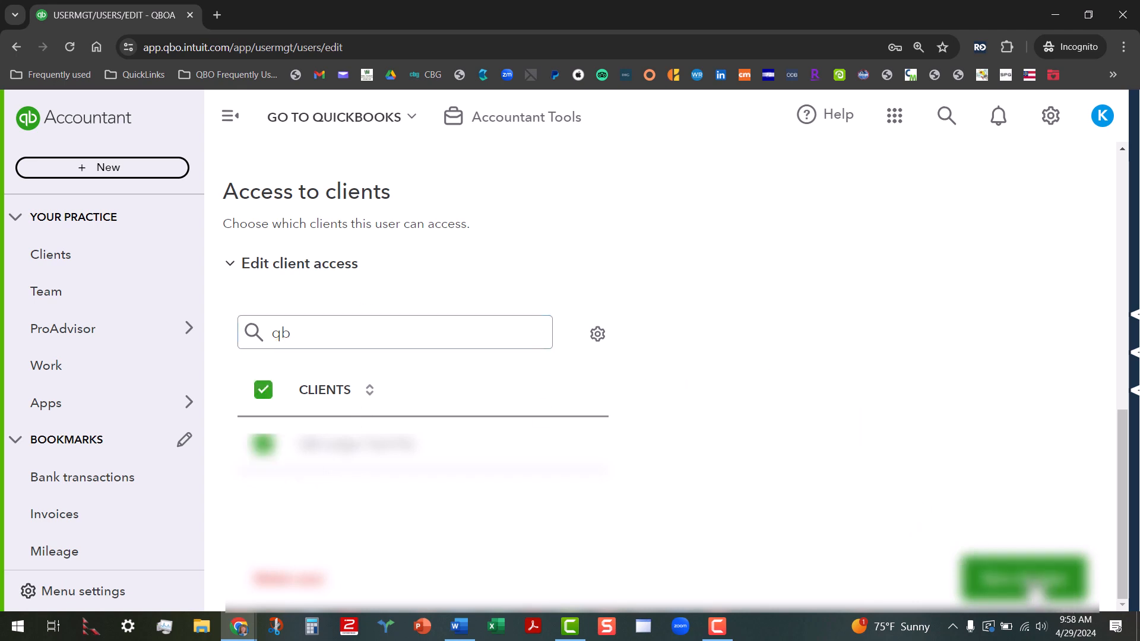
{"action": "left_click", "coordinate": [1033, 597]}
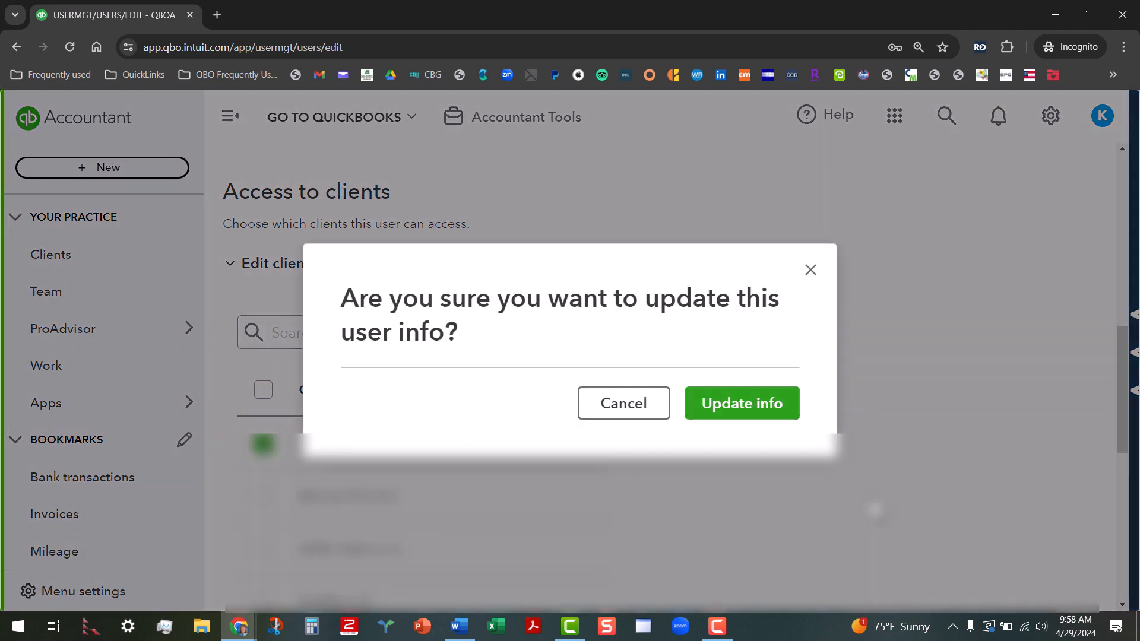
{"action": "left_click", "coordinate": [739, 416]}
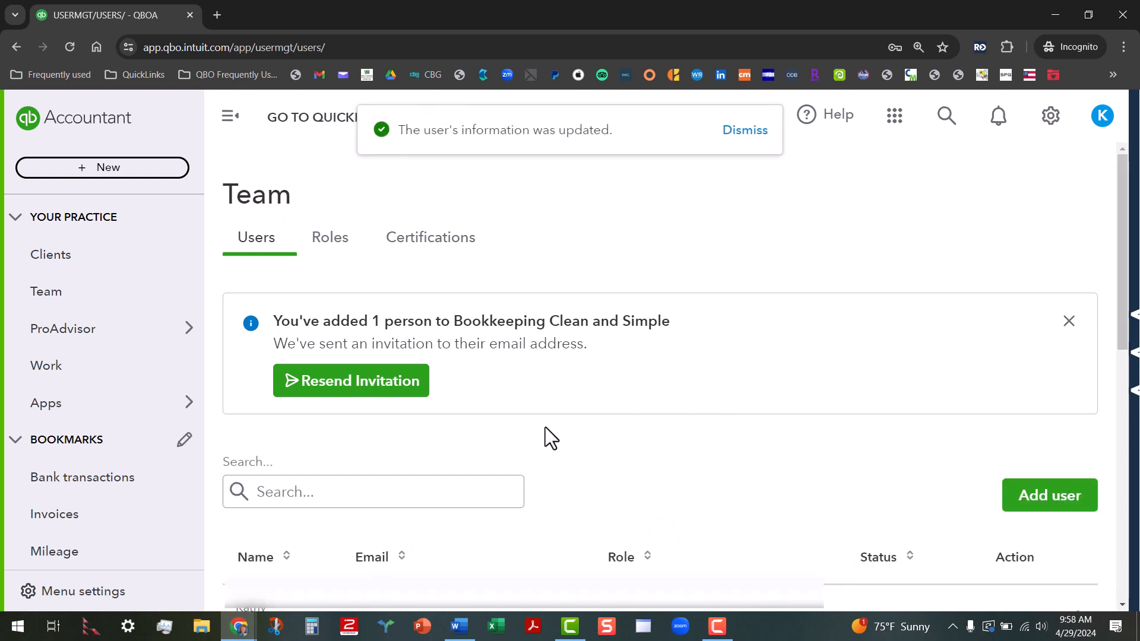
Step: Look through the team's user list, checking each user's status down to the end
{"action": "scroll", "coordinate": [593, 446], "scroll_direction": "down", "scroll_amount": 5}
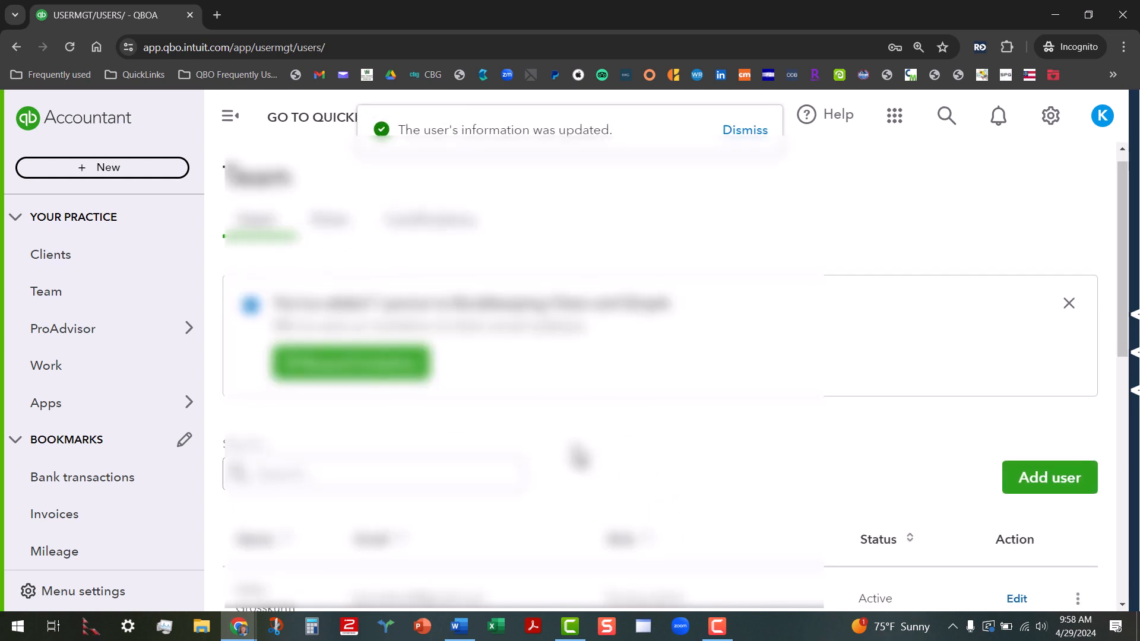
{"action": "scroll", "coordinate": [559, 426], "scroll_direction": "down", "scroll_amount": 5}
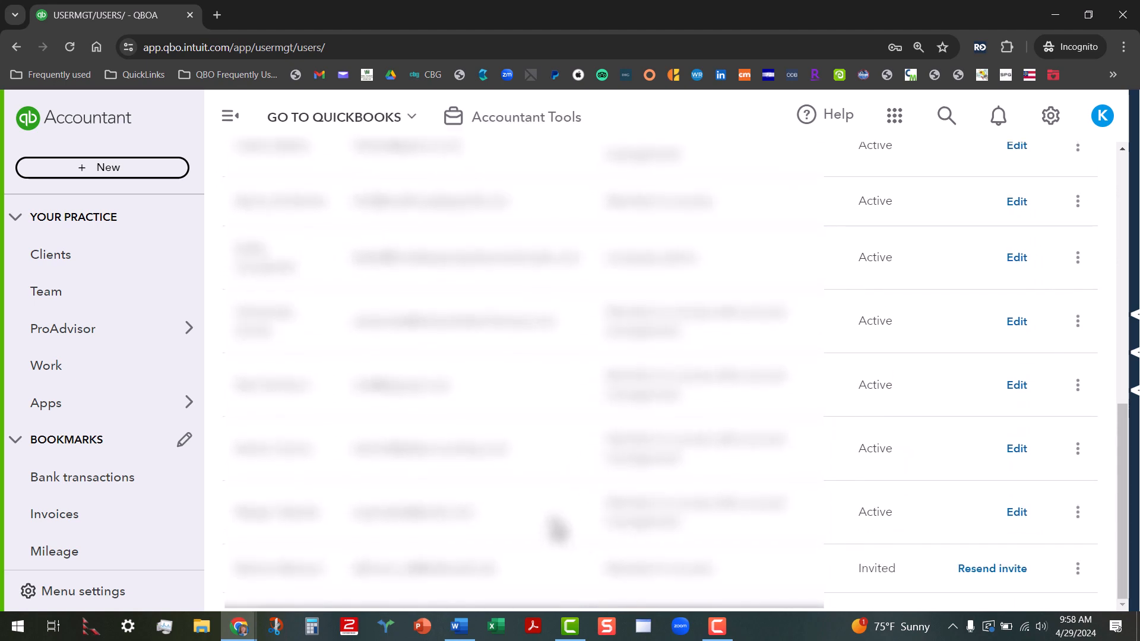
{"action": "scroll", "coordinate": [558, 529], "scroll_direction": "up", "scroll_amount": 10}
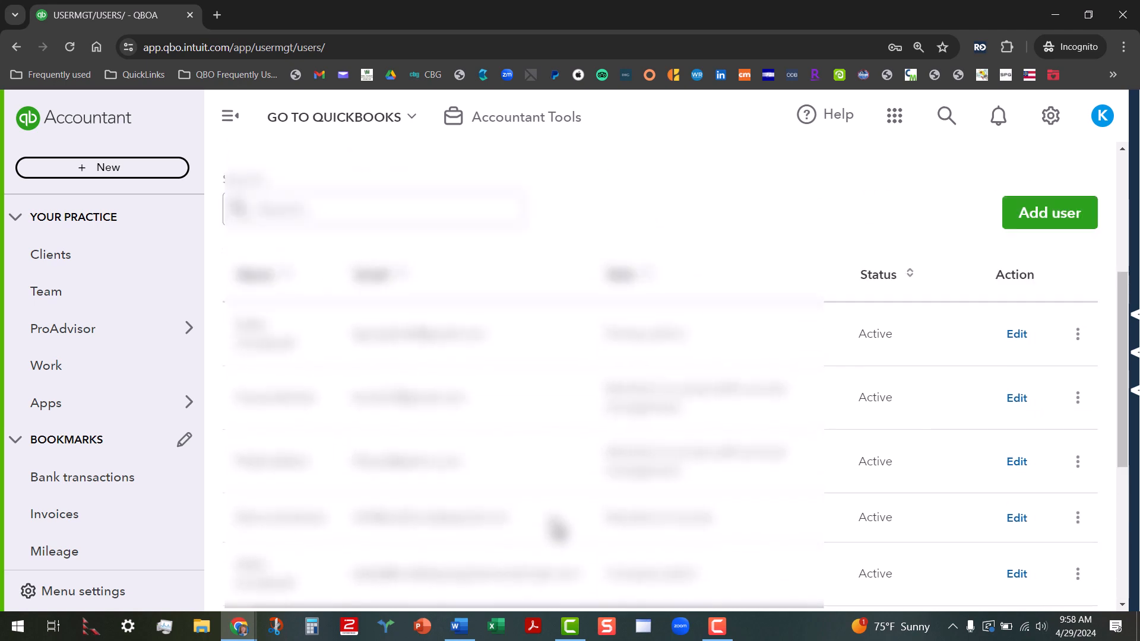